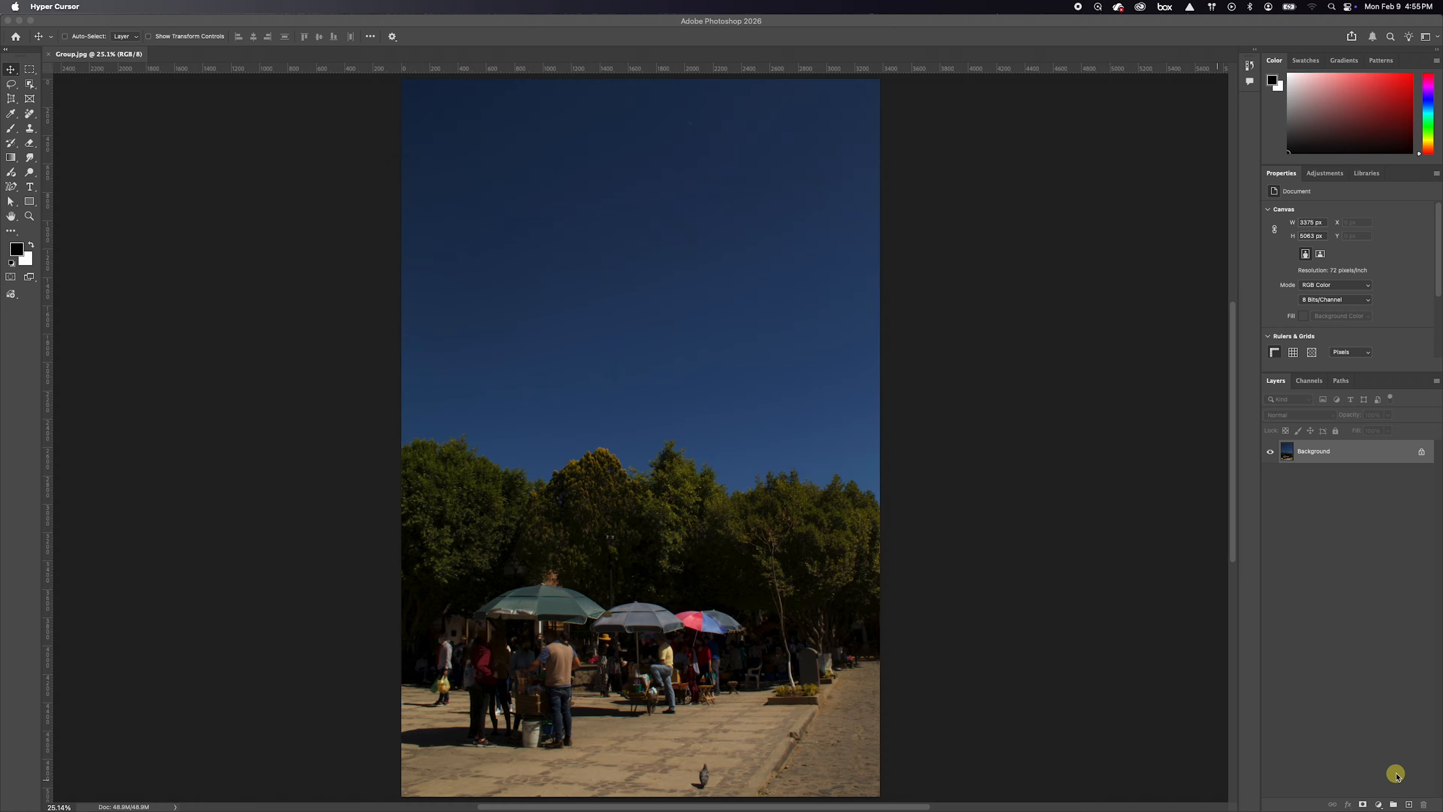
# Add an Exposure adjustment layer above the background and raise its exposure to +0.90
pyautogui.click(1380, 804)
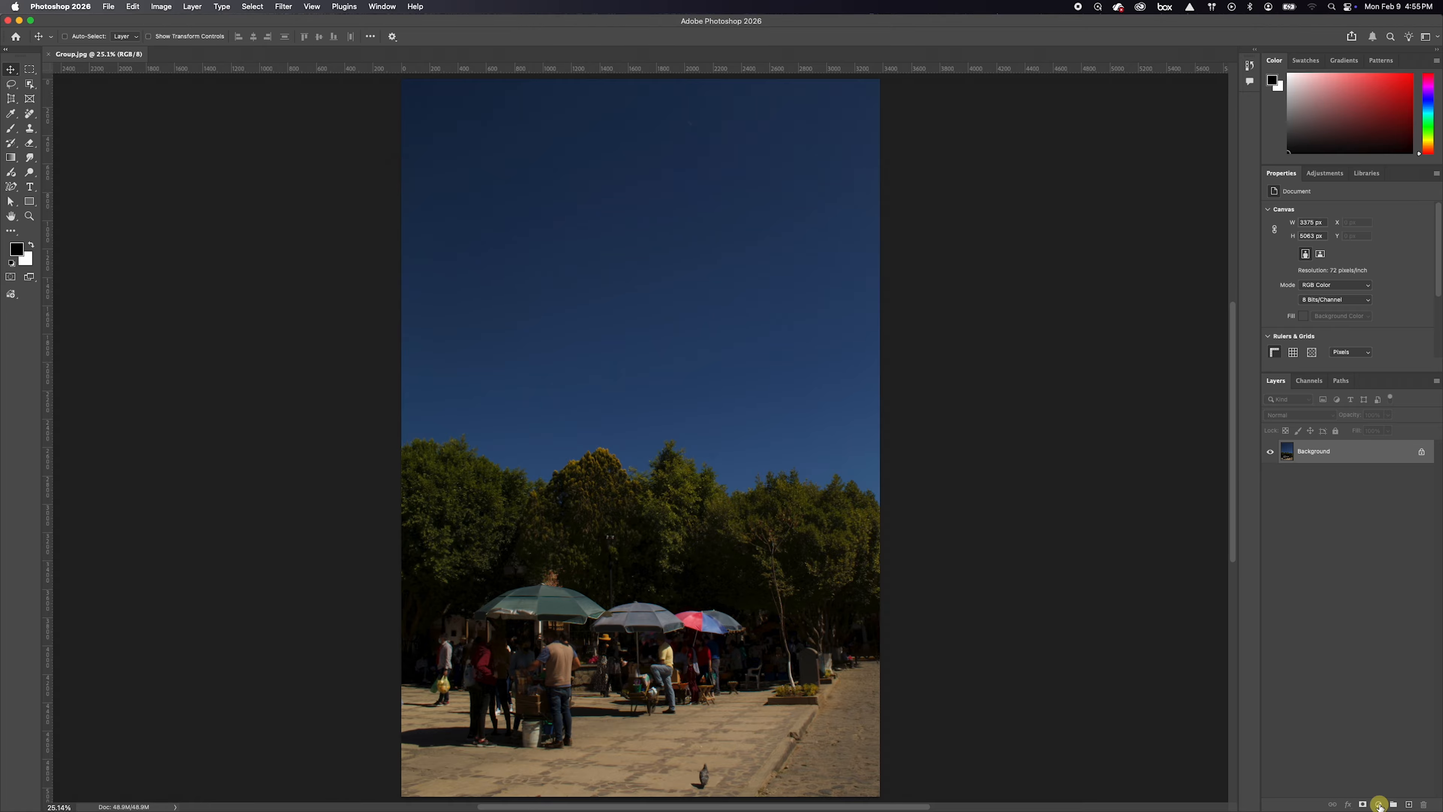
pyautogui.click(1379, 803)
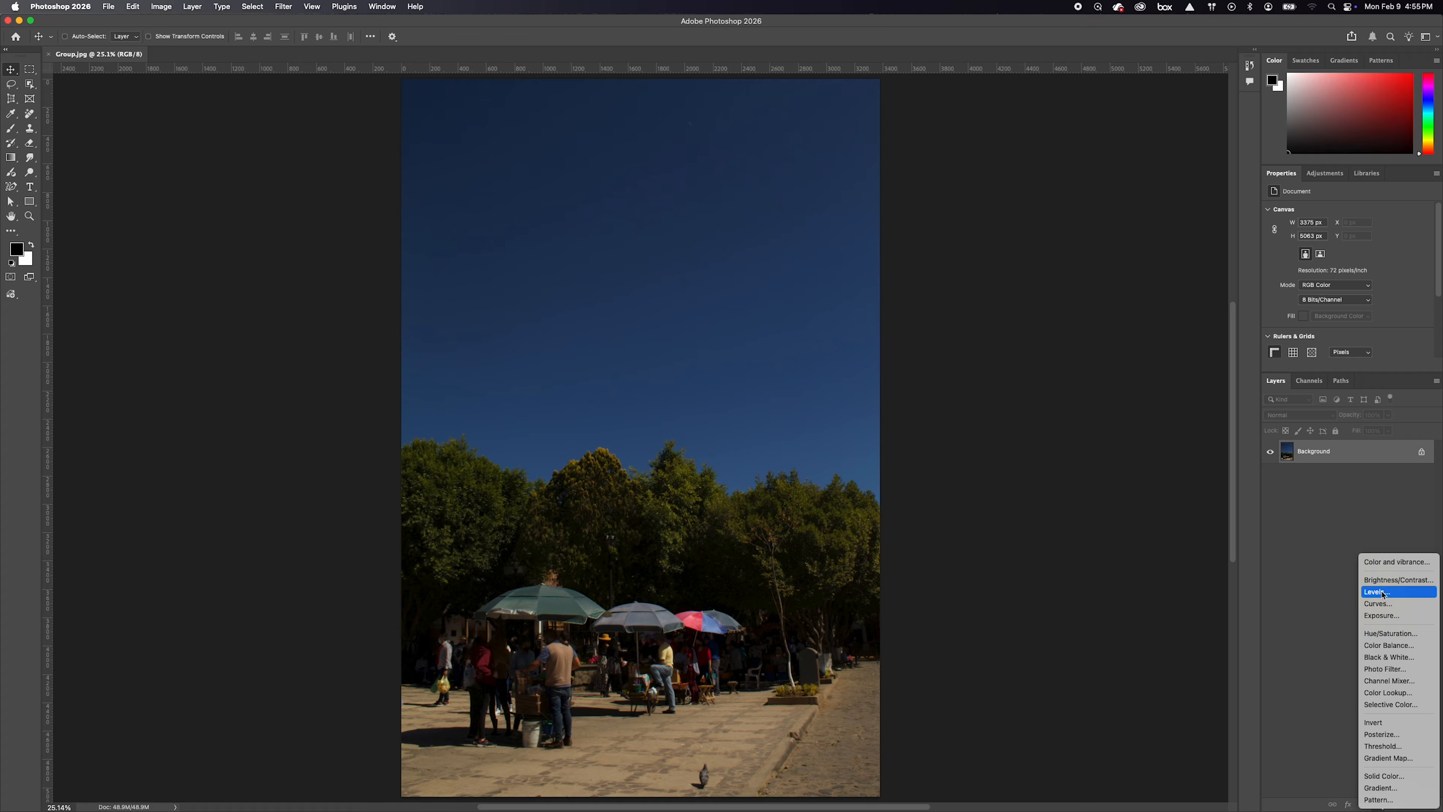
pyautogui.click(1382, 617)
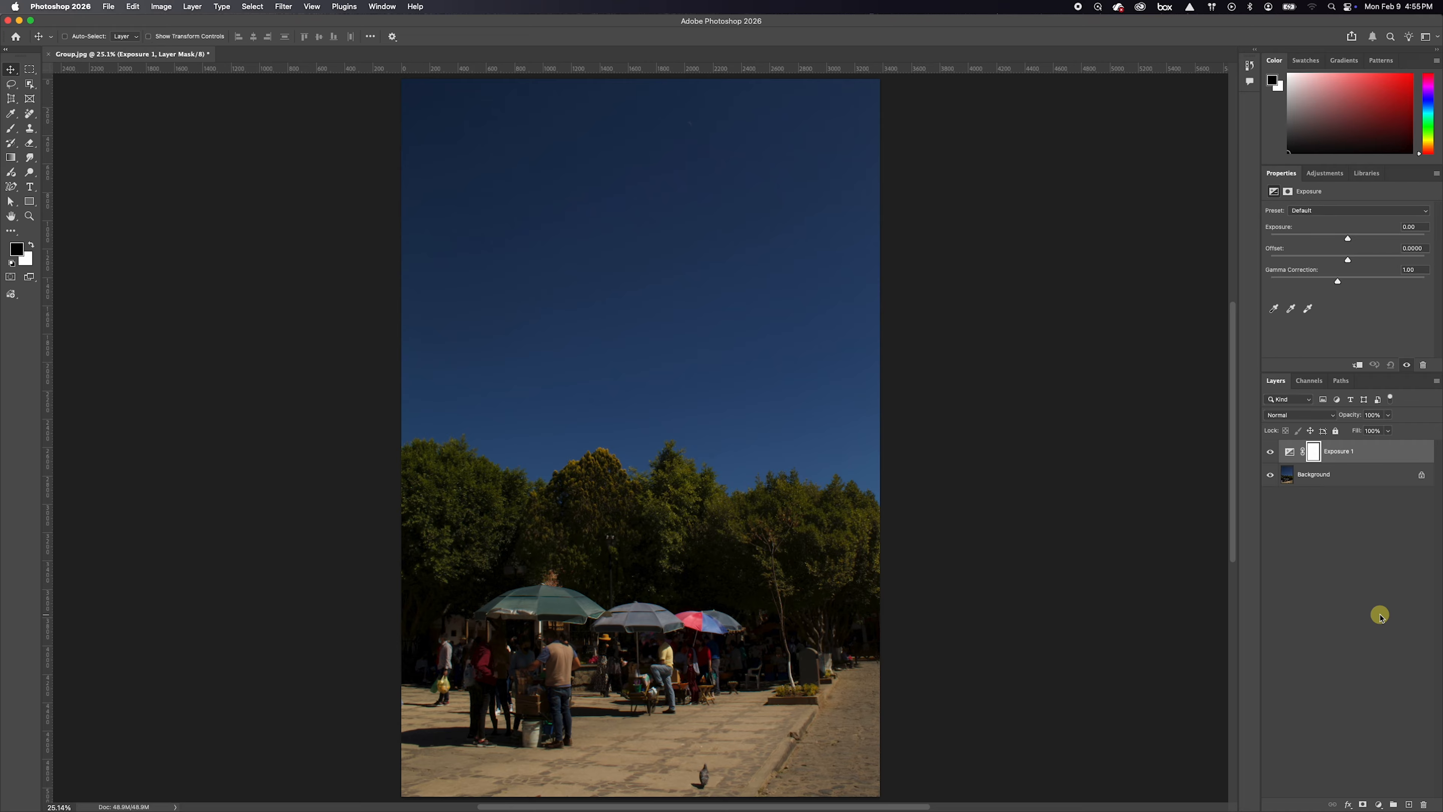
pyautogui.click(1384, 451)
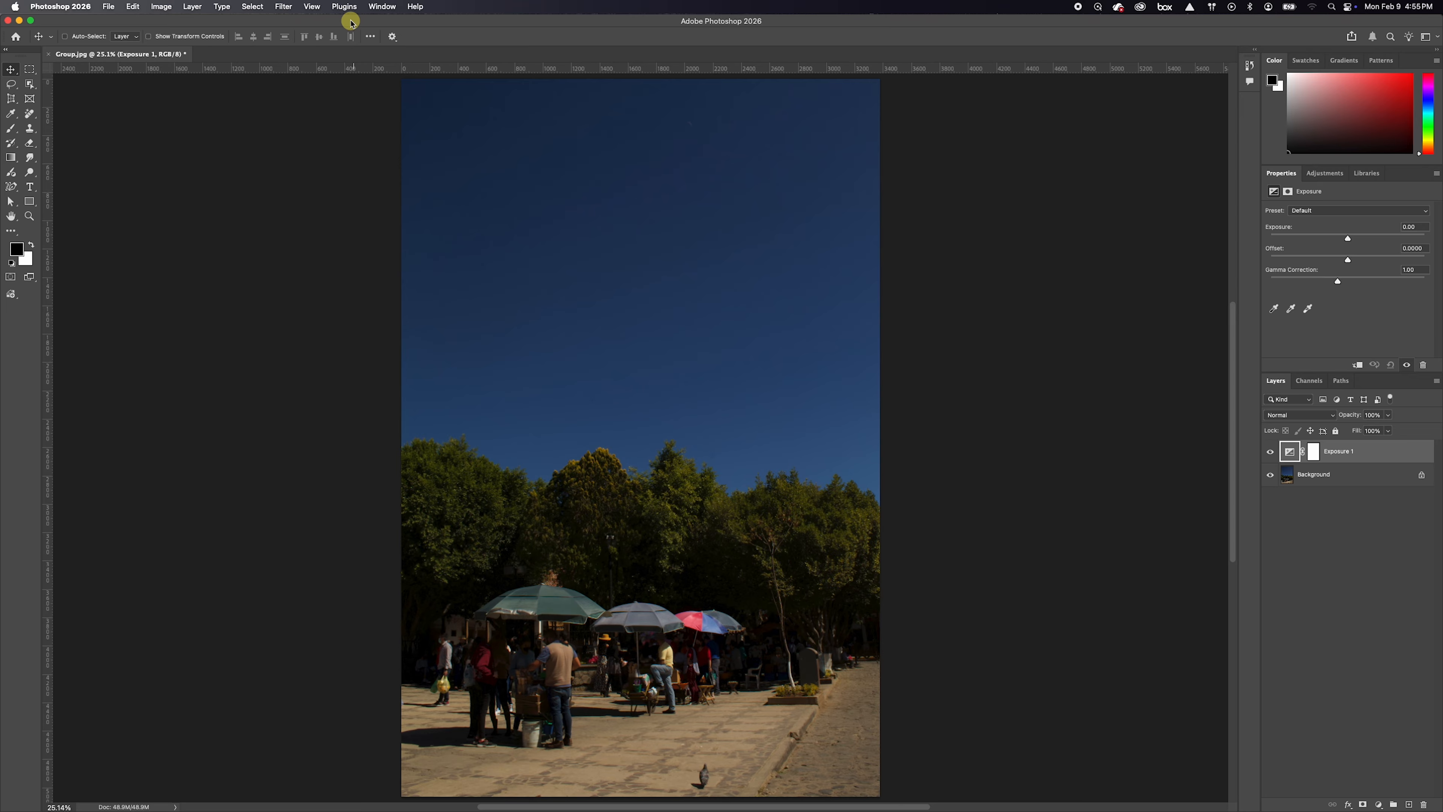
pyautogui.click(379, 6)
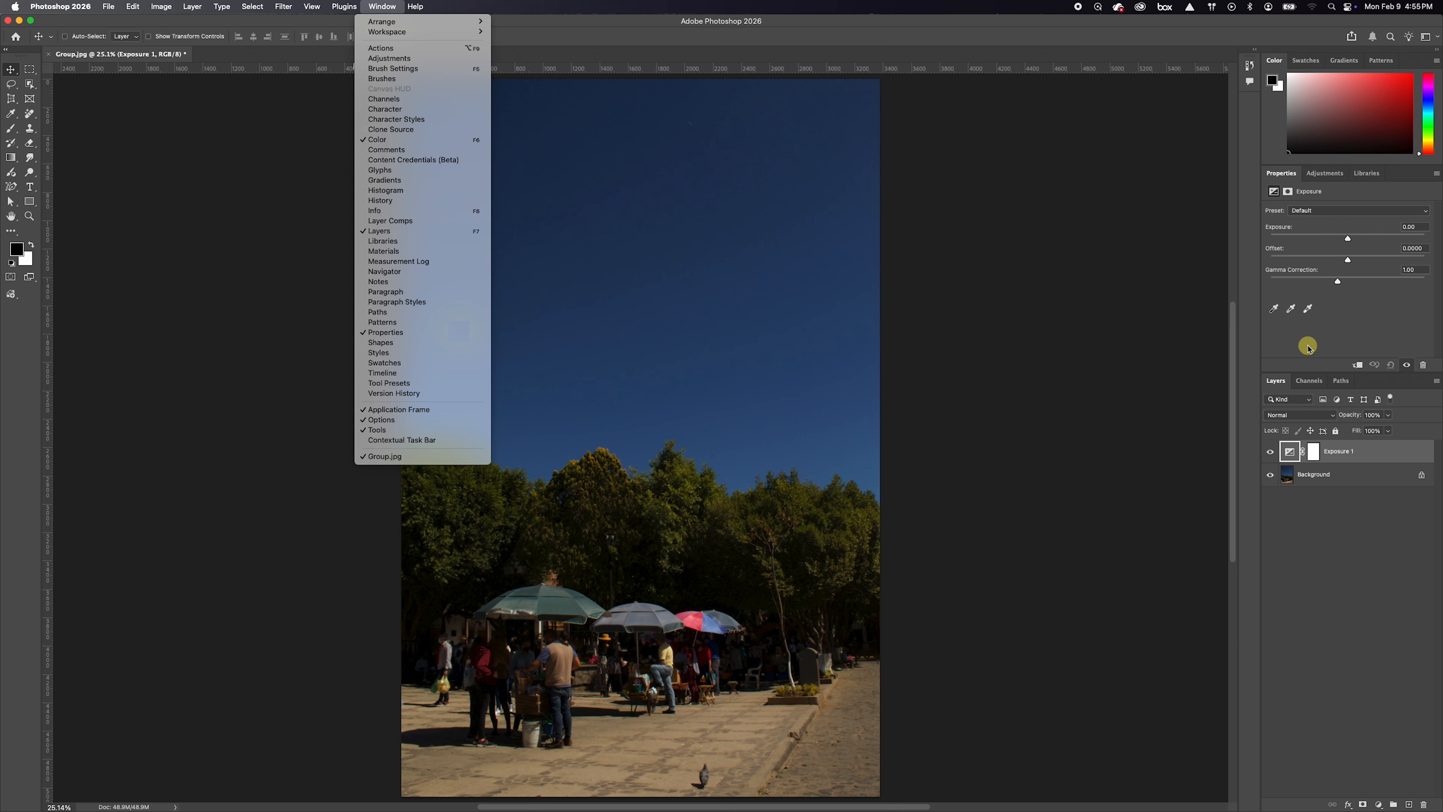
pyautogui.click(1349, 239)
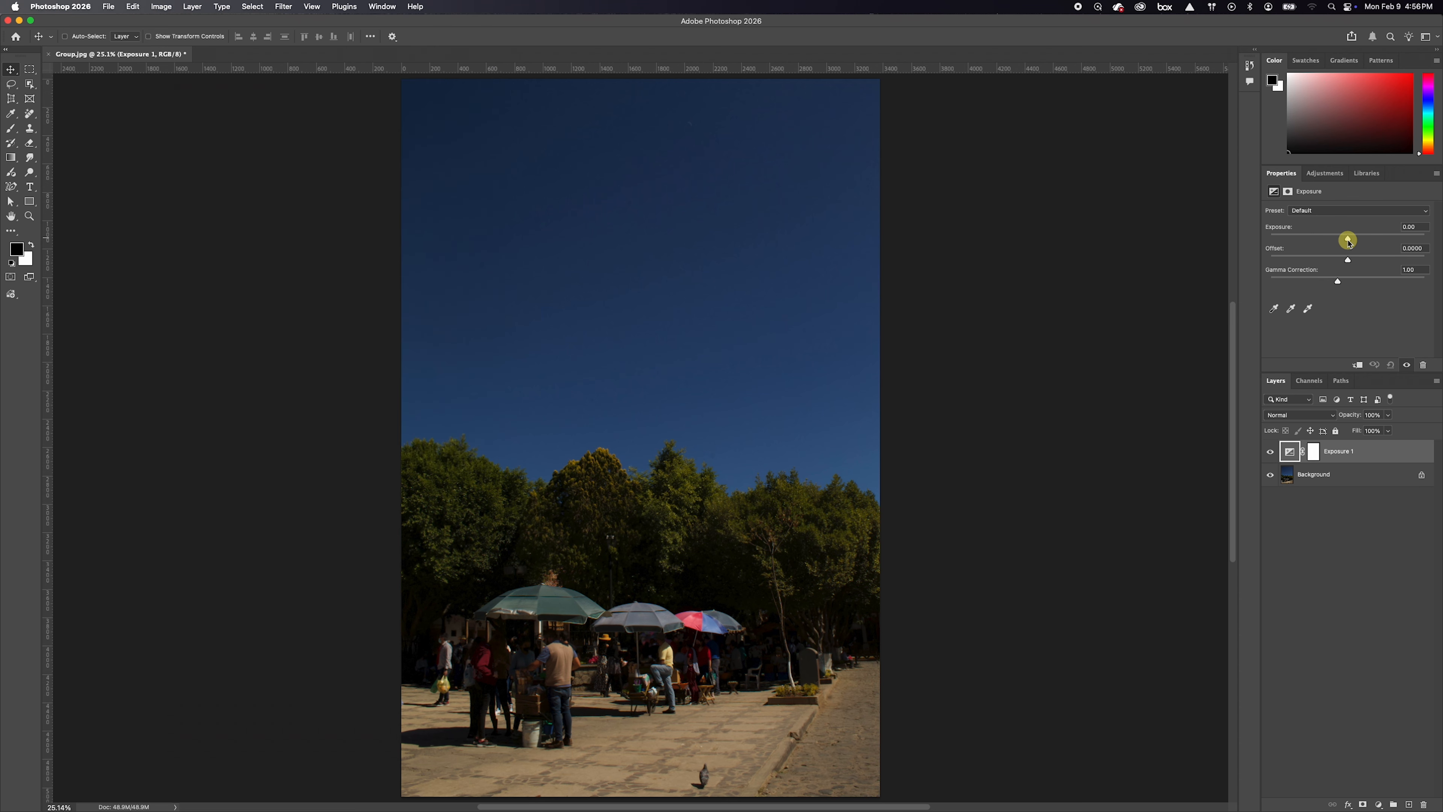
pyautogui.moveTo(1349, 241); pyautogui.dragTo(1356, 239)
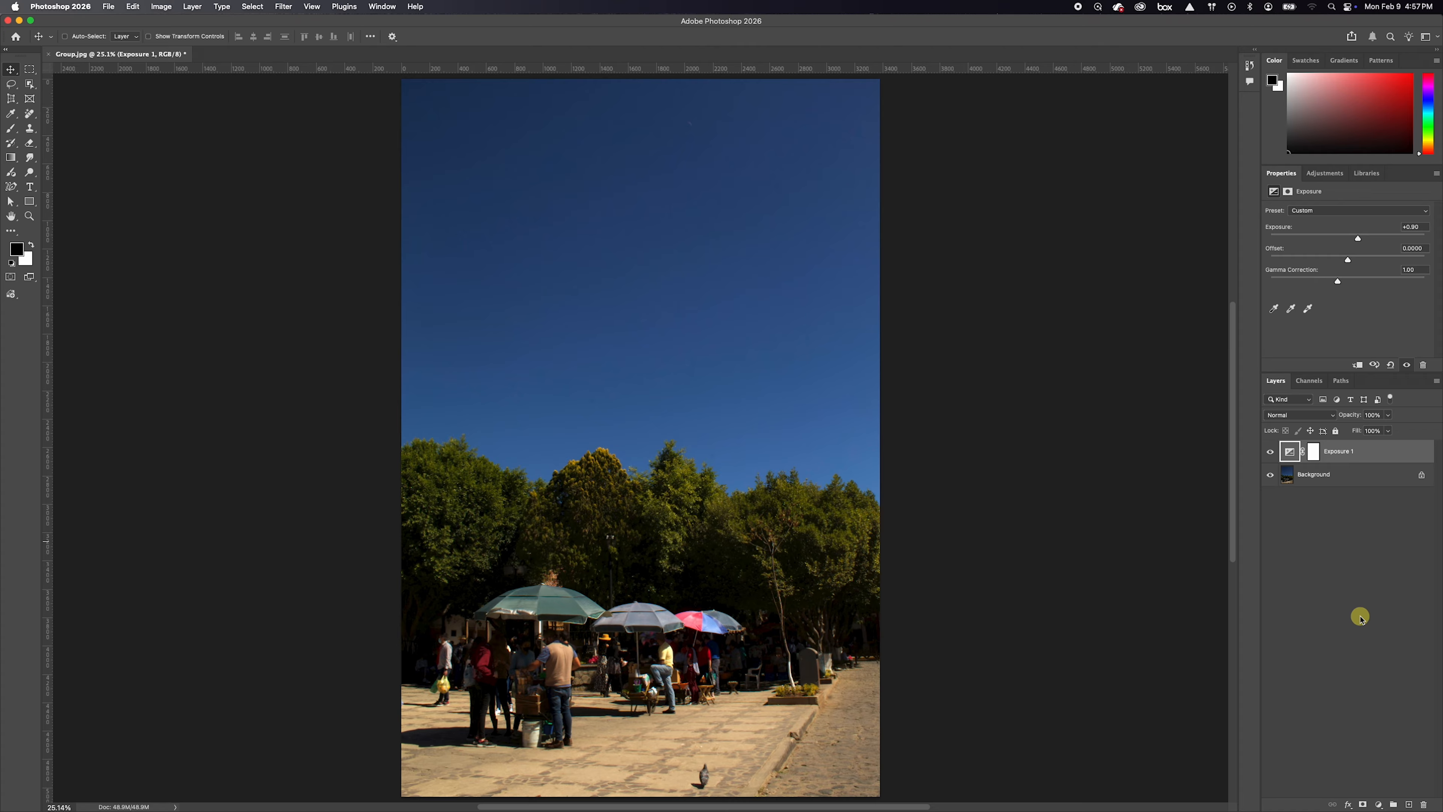
# Add a Brightness/Contrast adjustment layer above the Exposure layer and set its brightness to 30
pyautogui.click(1379, 805)
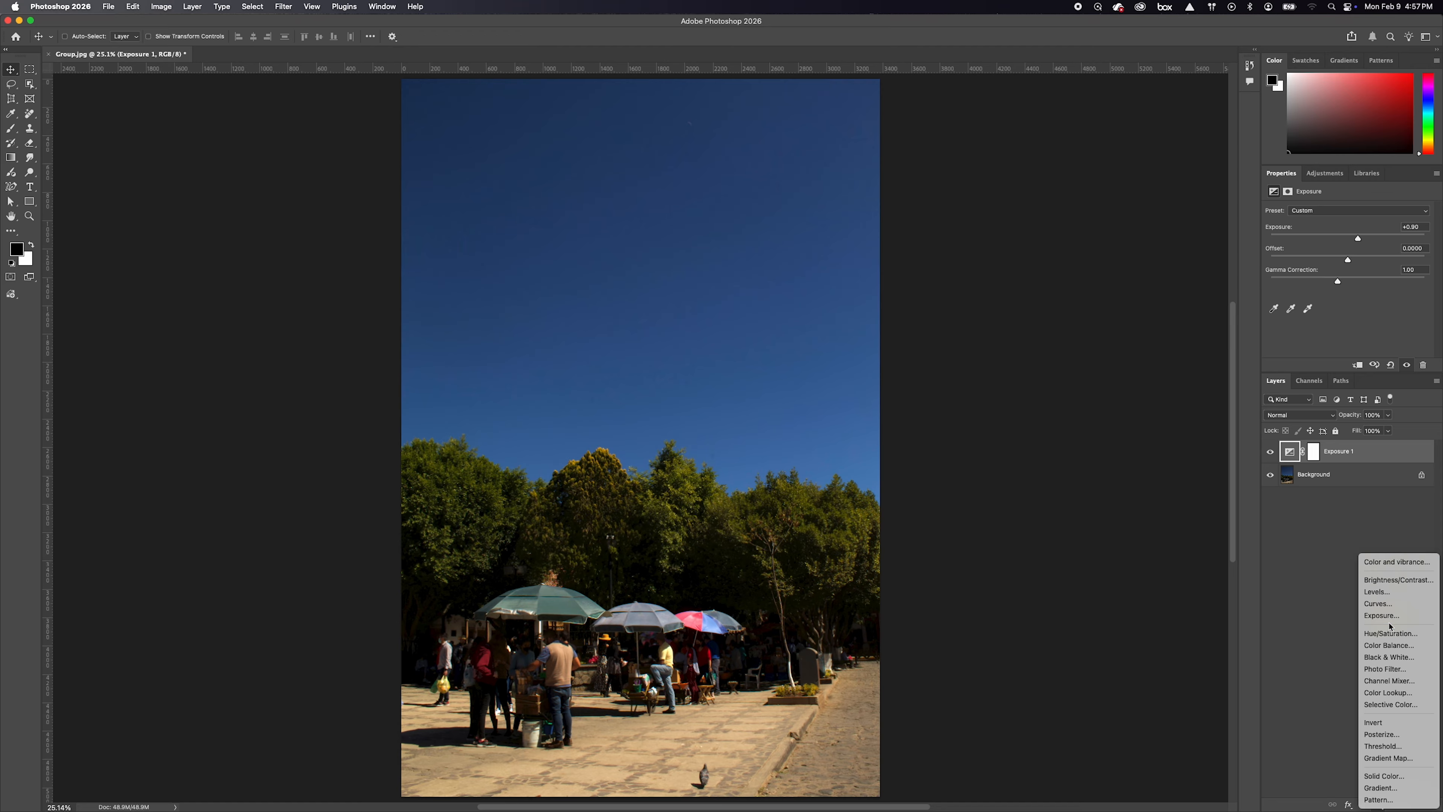
pyautogui.click(1390, 580)
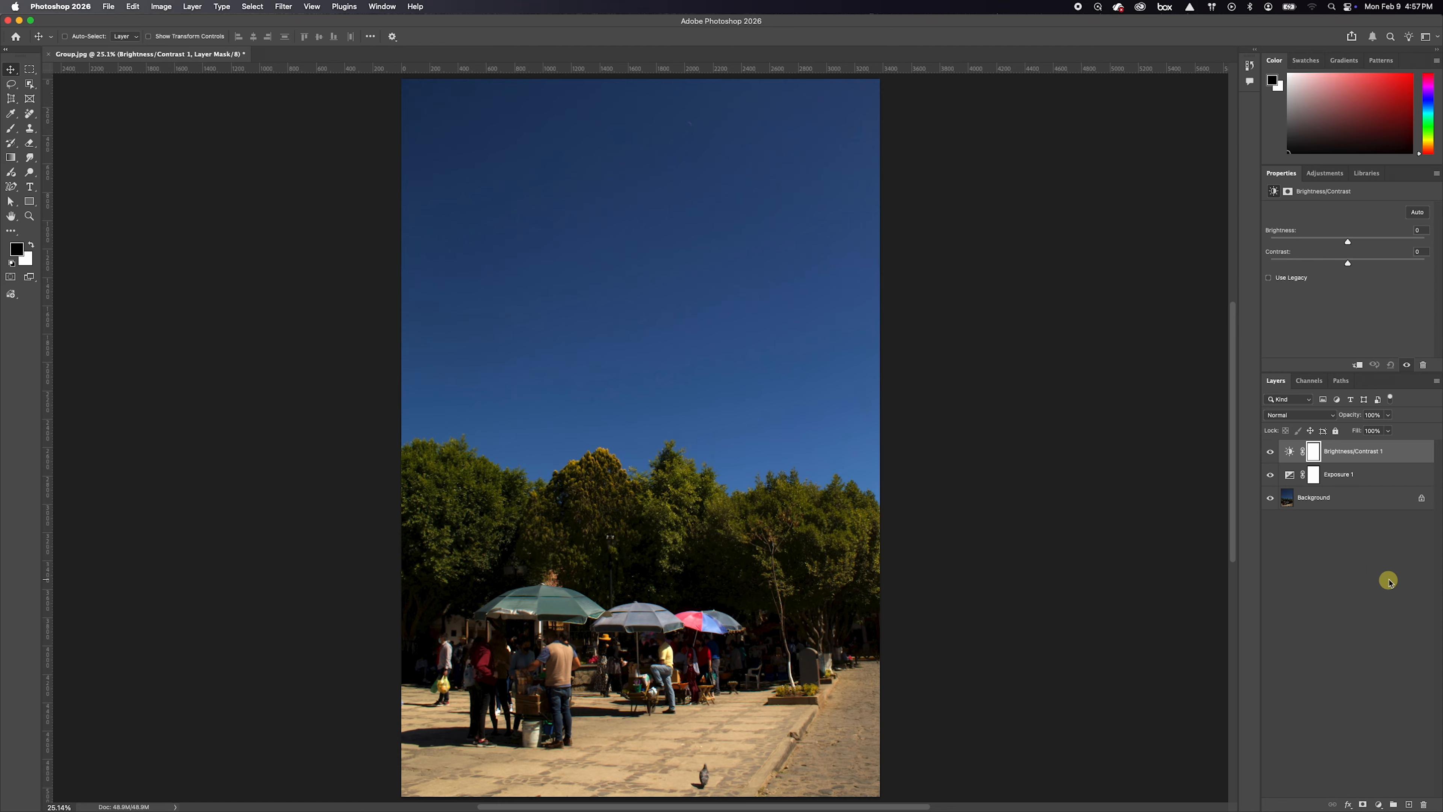
pyautogui.click(1386, 453)
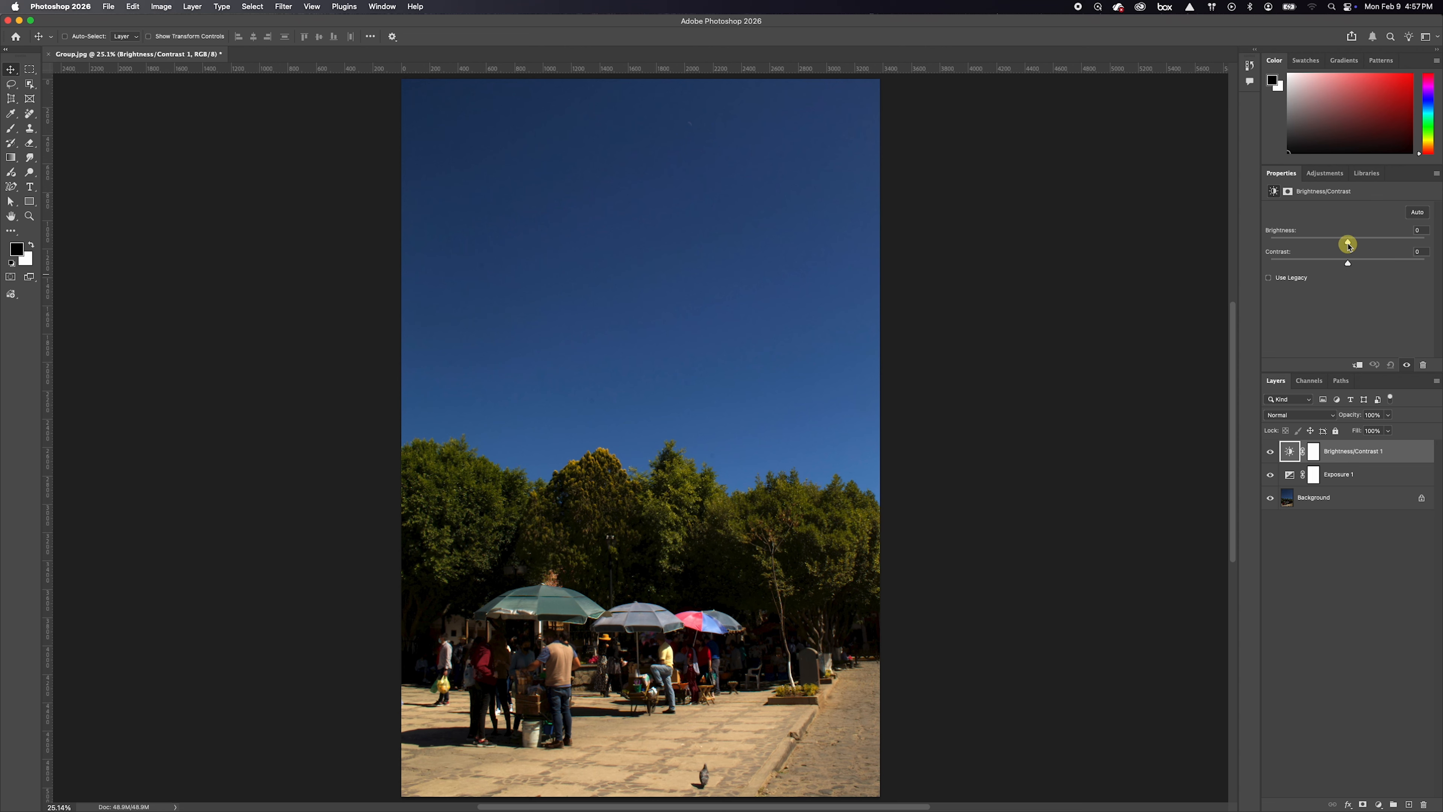
pyautogui.moveTo(1349, 243); pyautogui.dragTo(1356, 244)
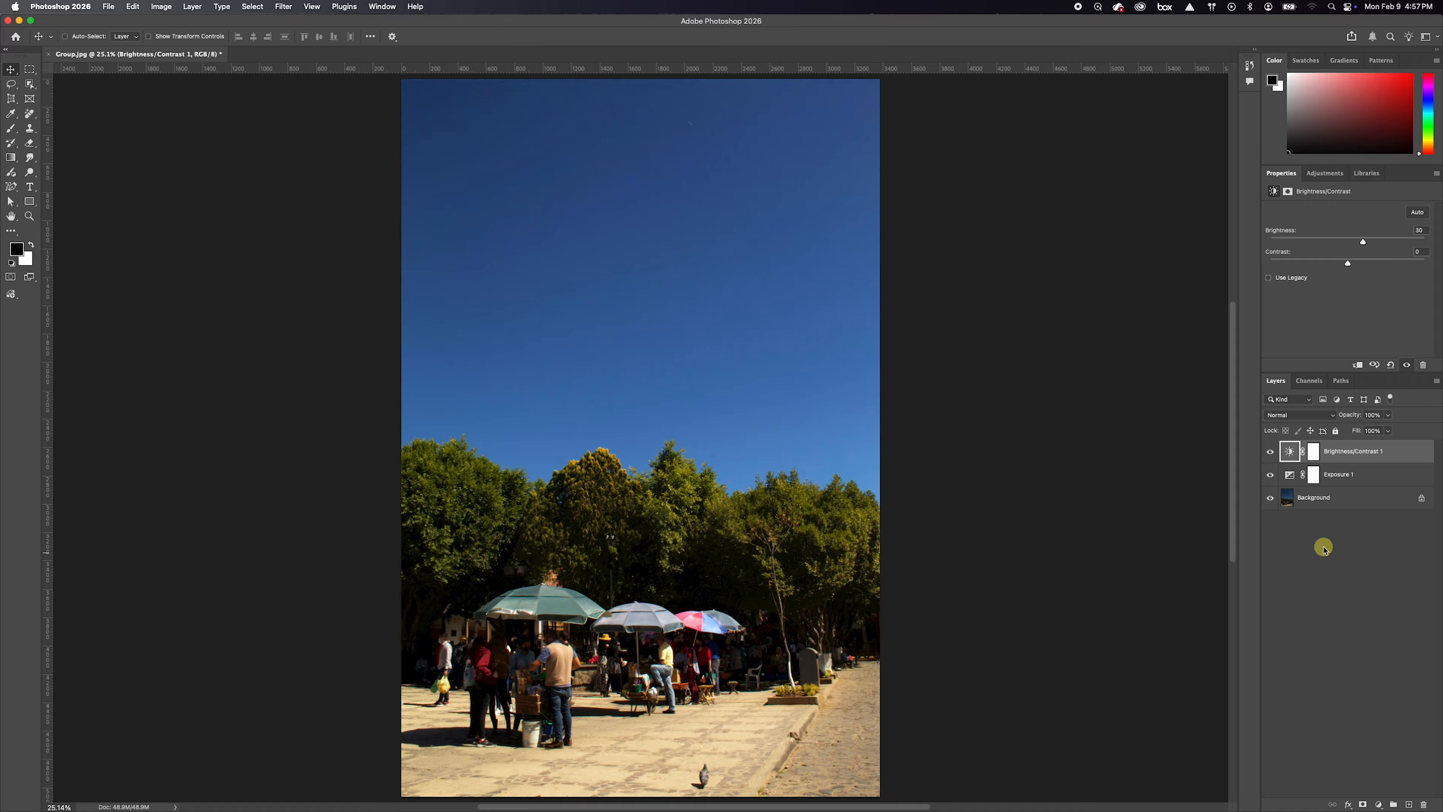
# Add a second Brightness/Contrast adjustment layer above the first one
pyautogui.click(1353, 475)
pyautogui.moveTo(1302, 476)
pyautogui.mouseDown()
pyautogui.moveTo(1316, 457)
pyautogui.moveTo(1312, 473)
pyautogui.mouseUp()
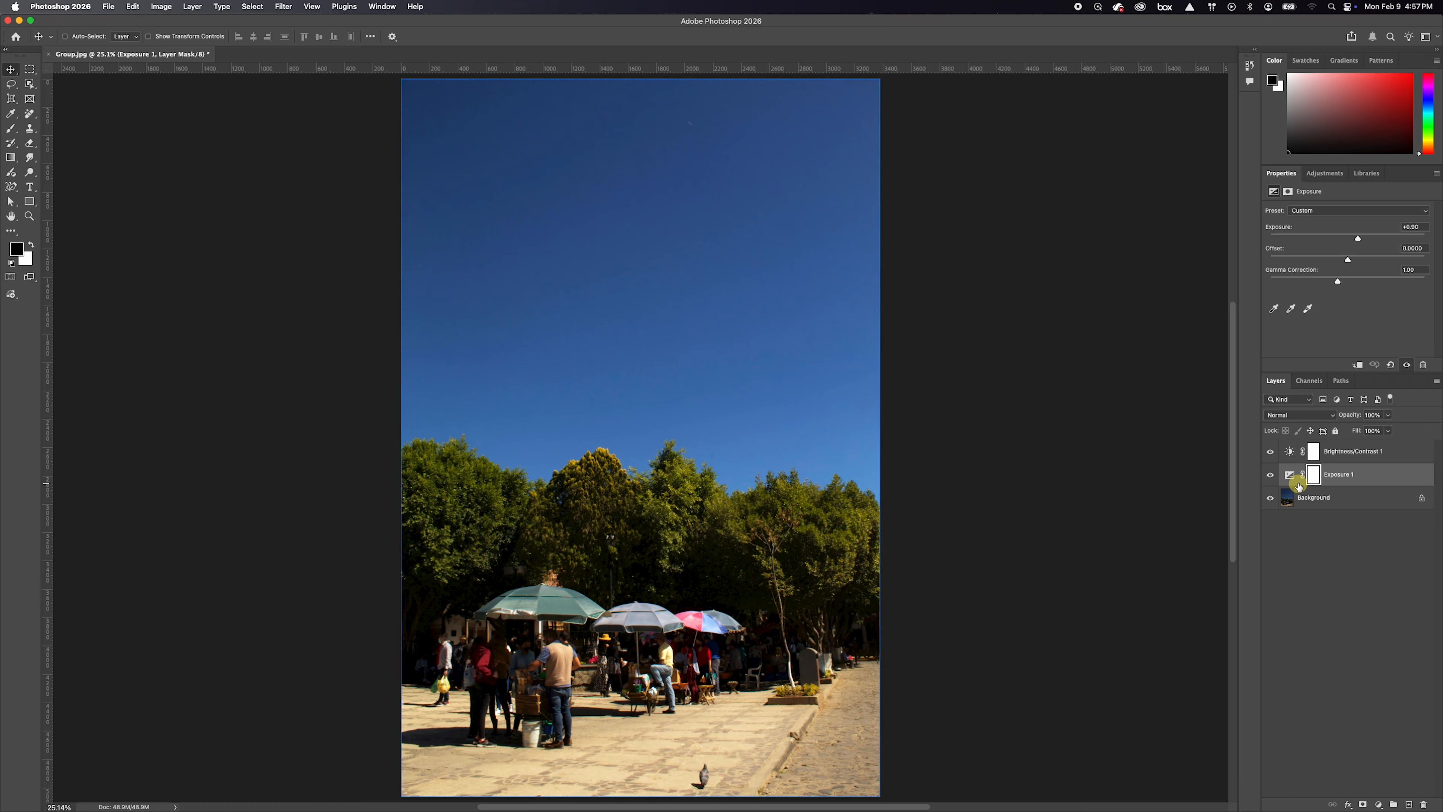
pyautogui.click(1398, 453)
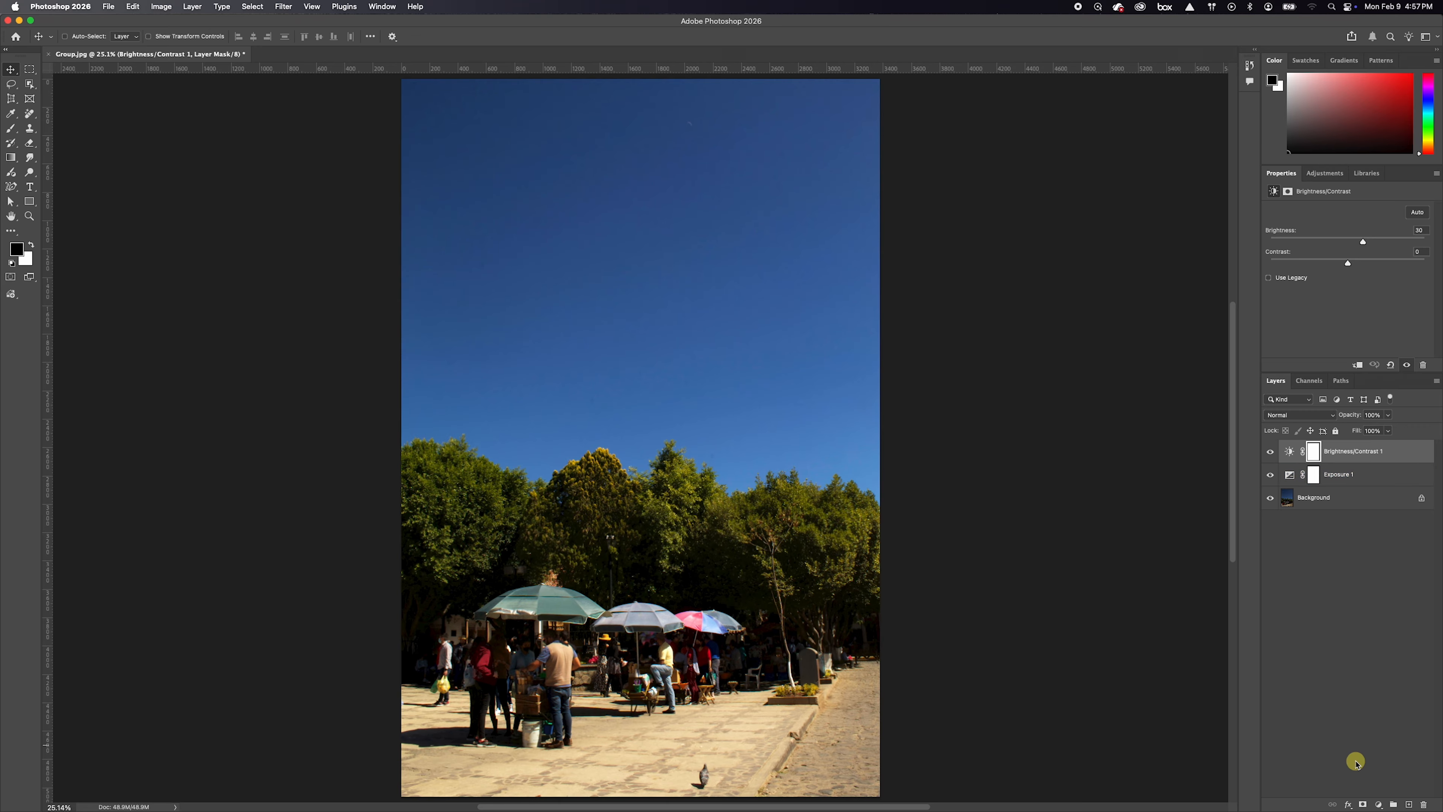
pyautogui.click(1379, 805)
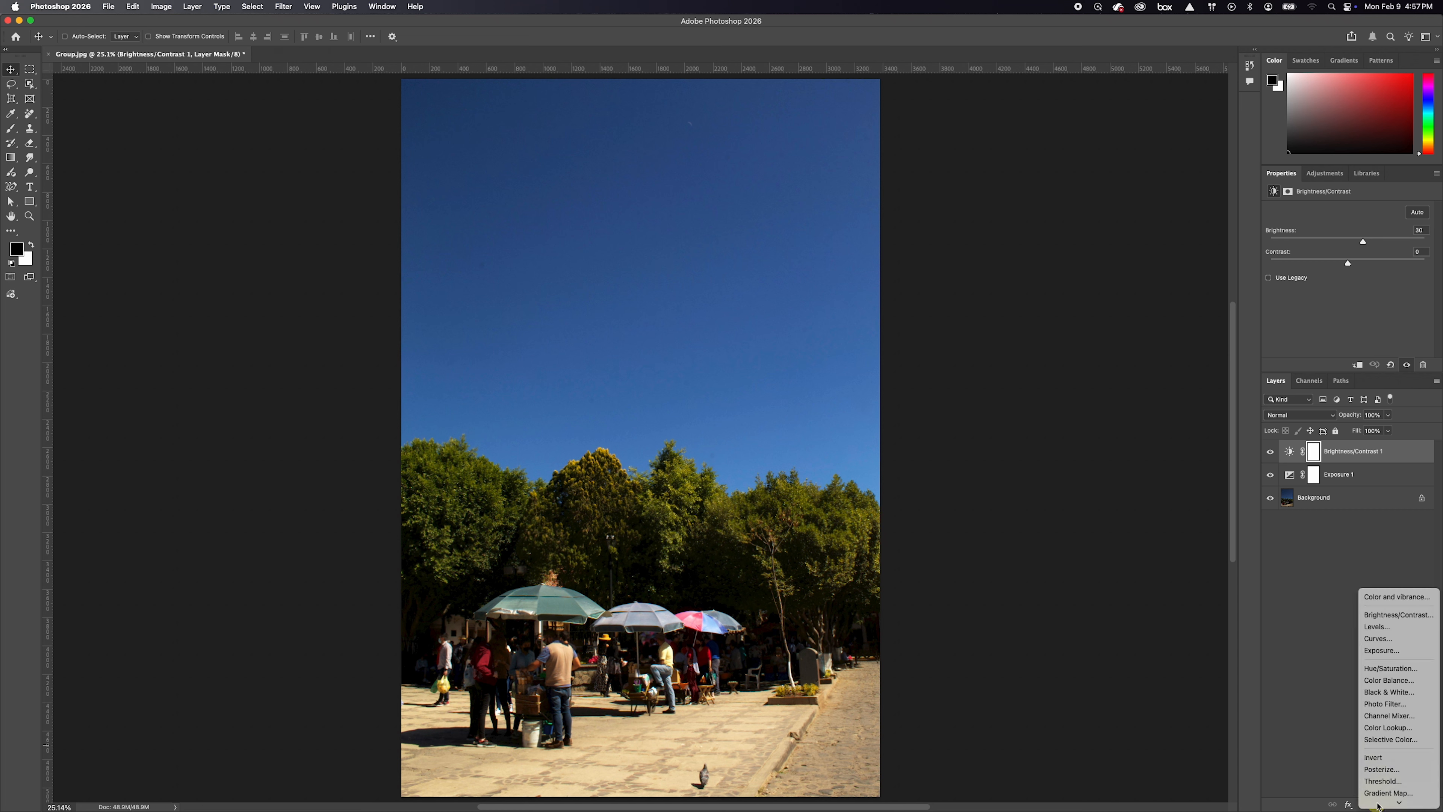
pyautogui.click(1398, 580)
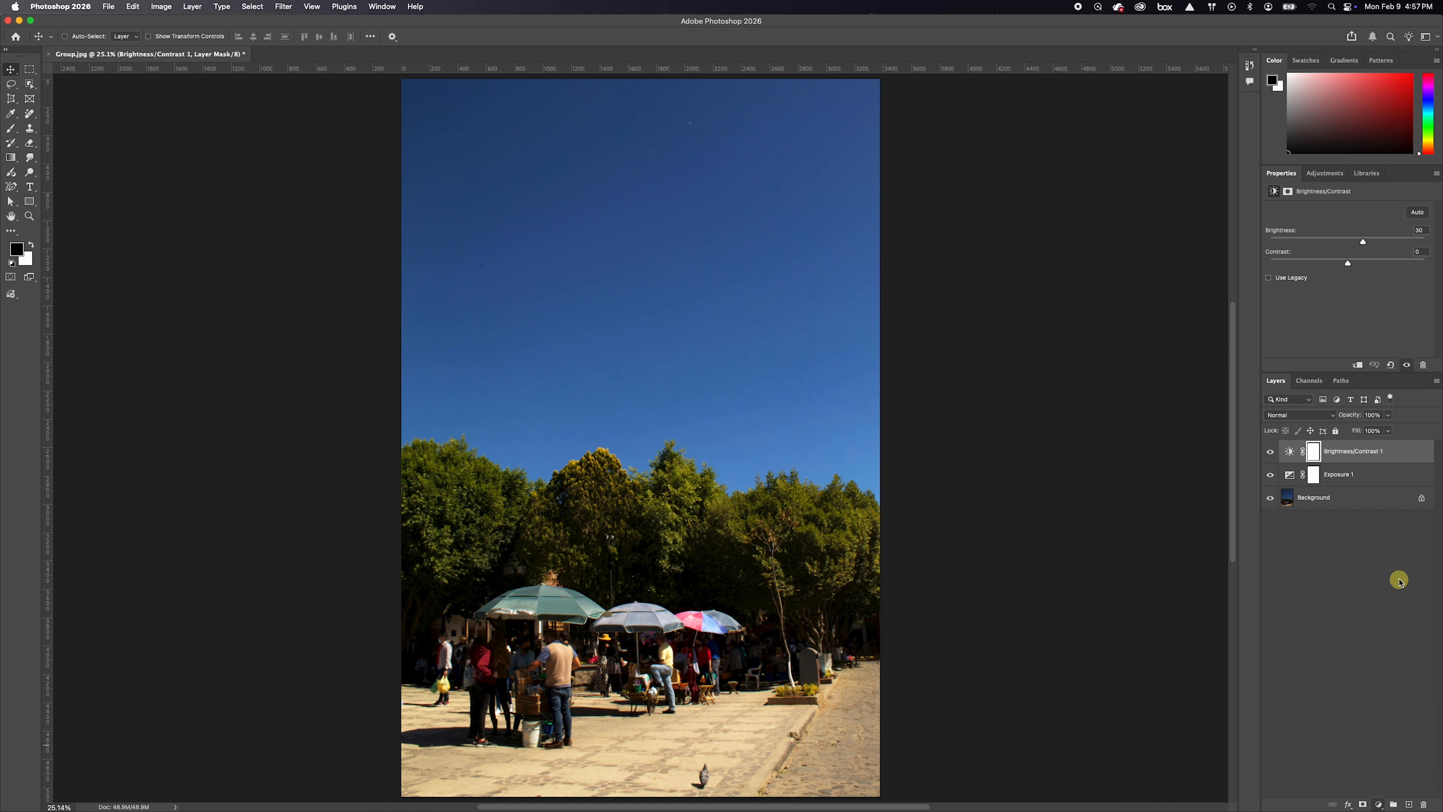
# Make the mask of the Brightness/Contrast 2 layer active and select the sky in the photo
pyautogui.click(1313, 453)
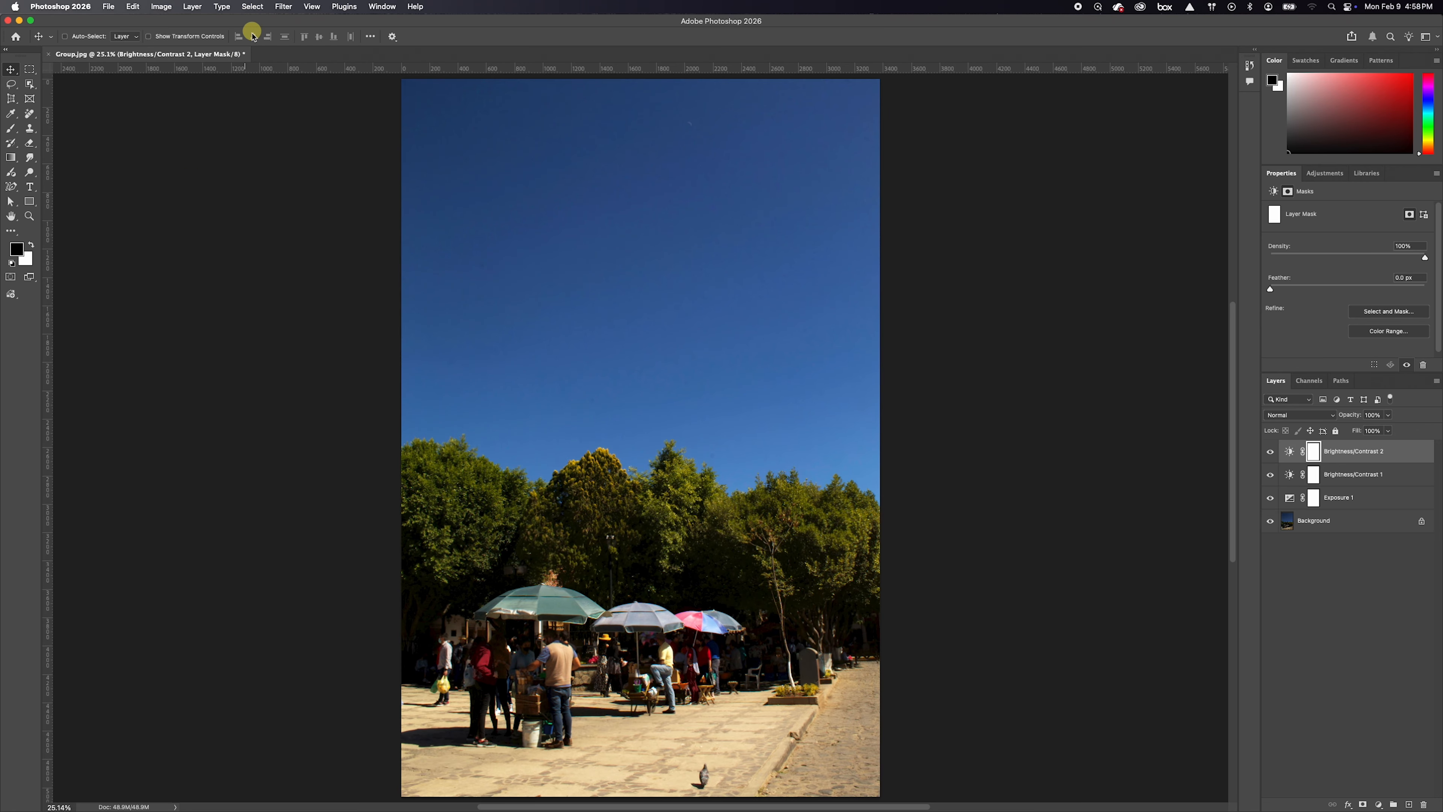
pyautogui.click(252, 7)
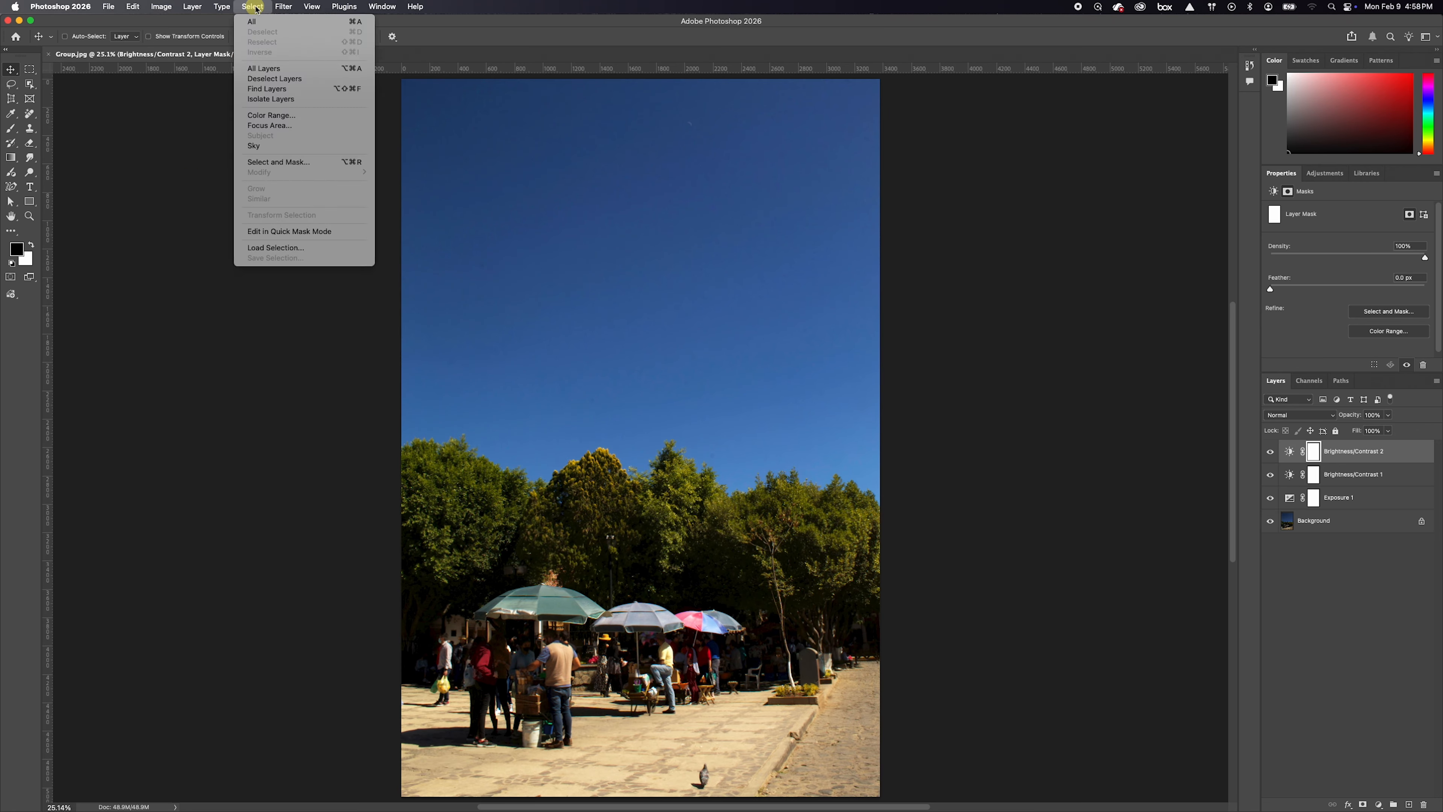
pyautogui.click(266, 147)
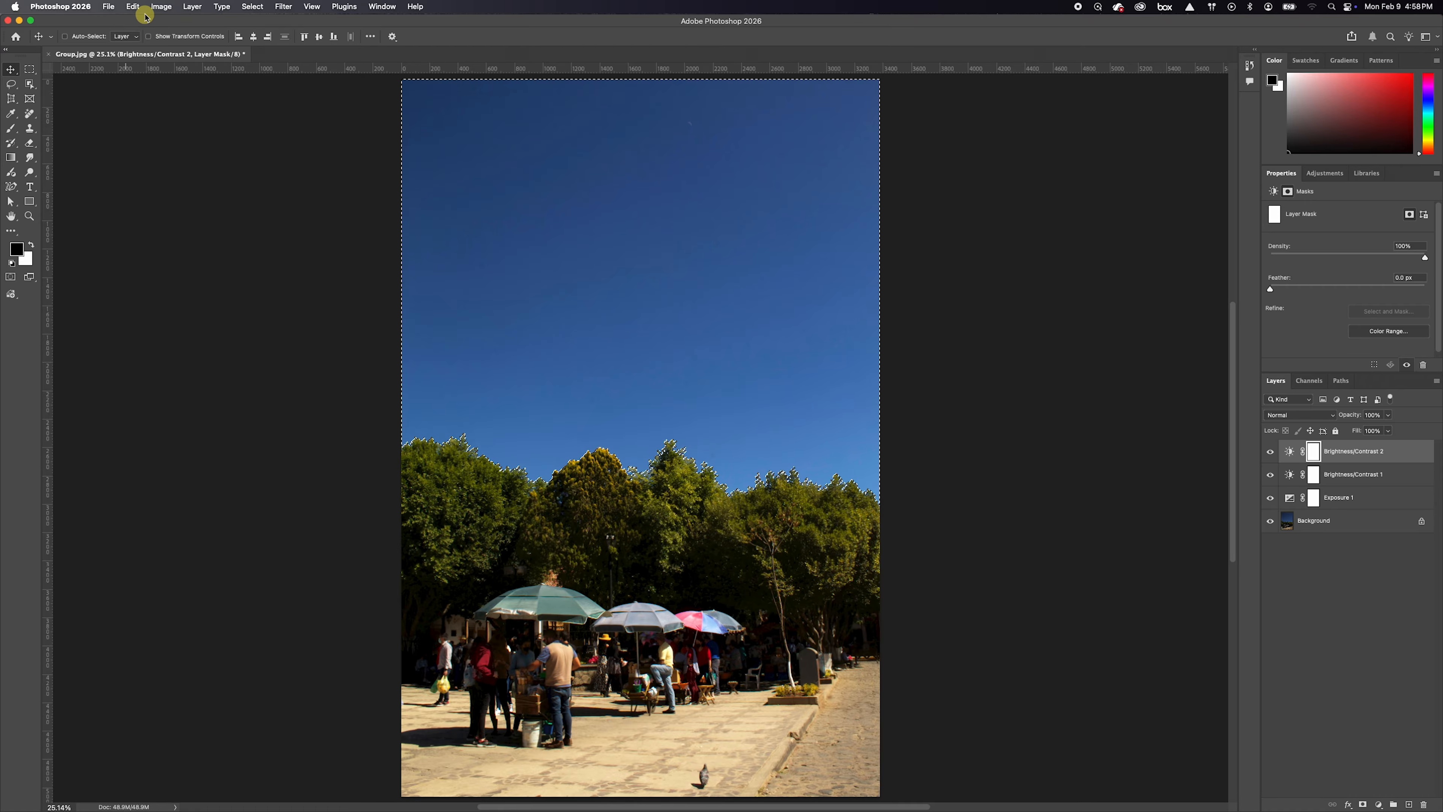
# Fill the selected sky area of the mask with black at 100% opacity in Normal mode and clear the selection
pyautogui.click(133, 7)
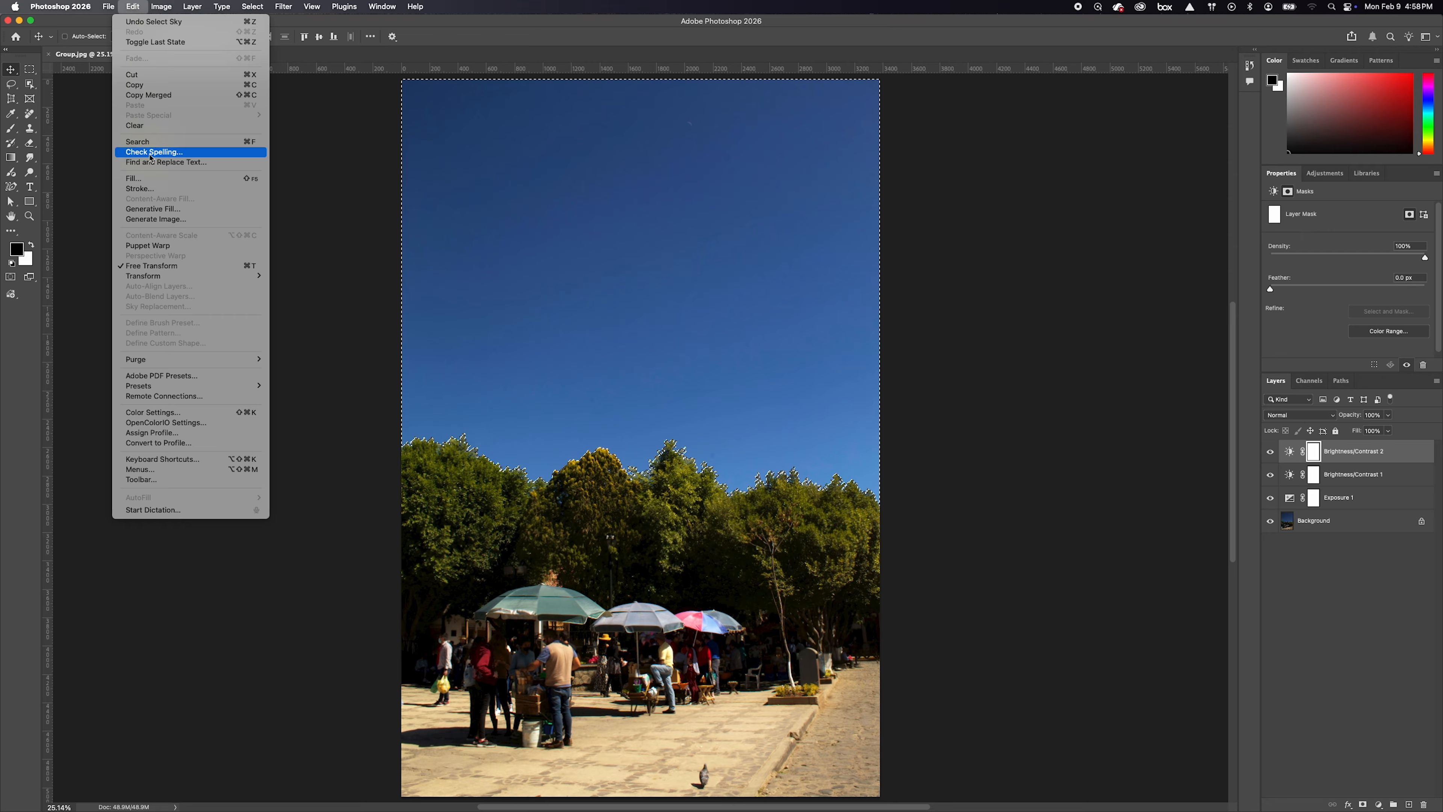
pyautogui.click(143, 179)
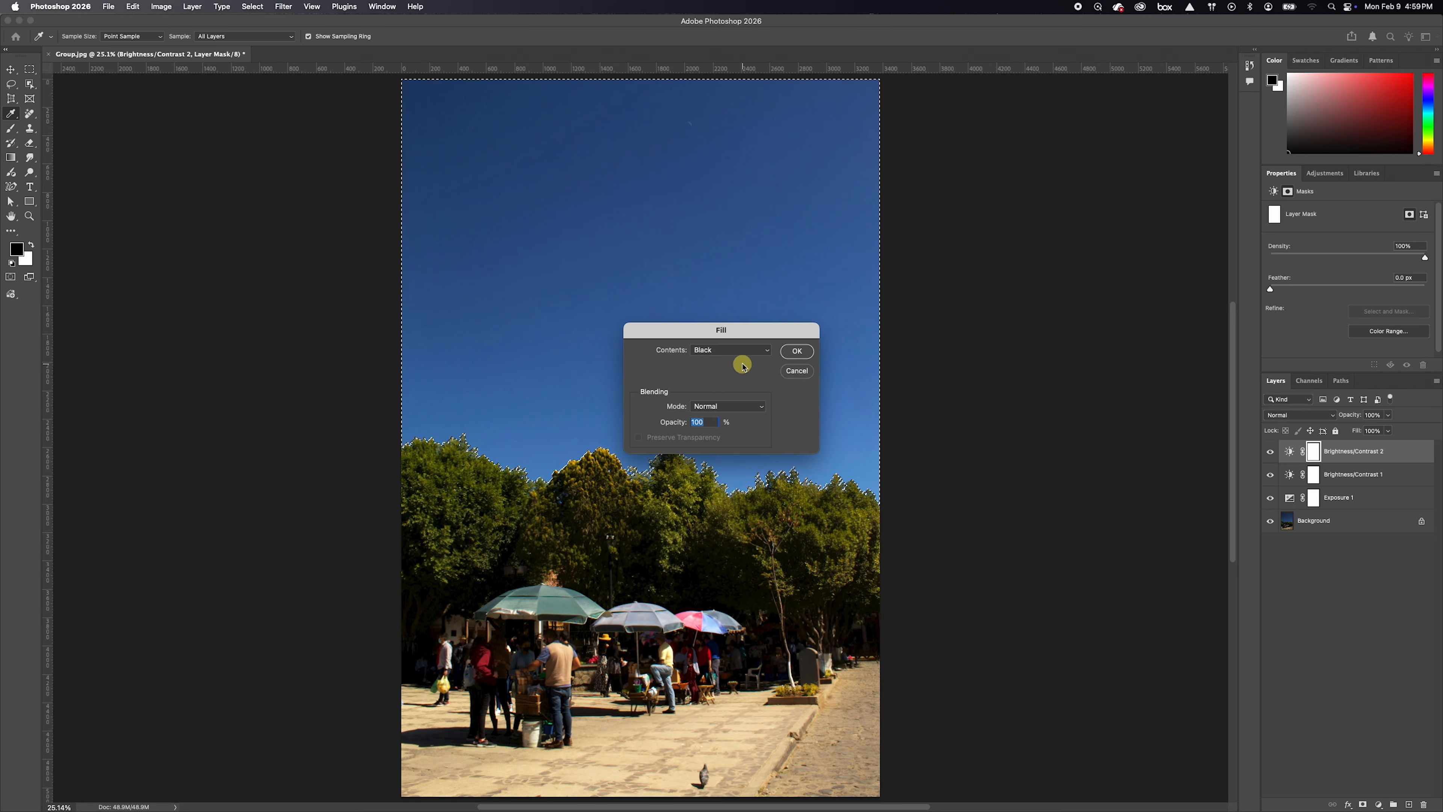
pyautogui.click(796, 352)
pyautogui.press('v')
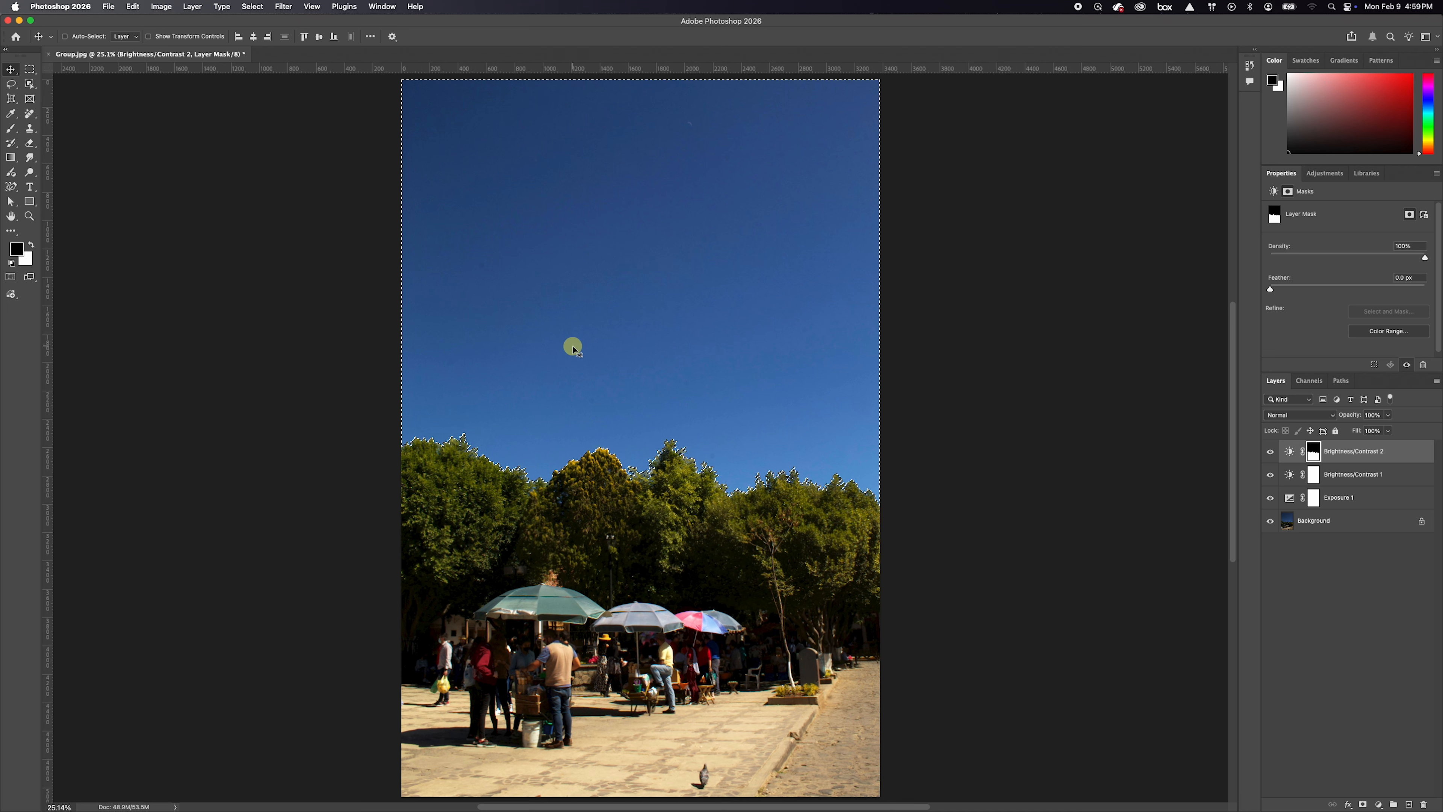
pyautogui.click(253, 6)
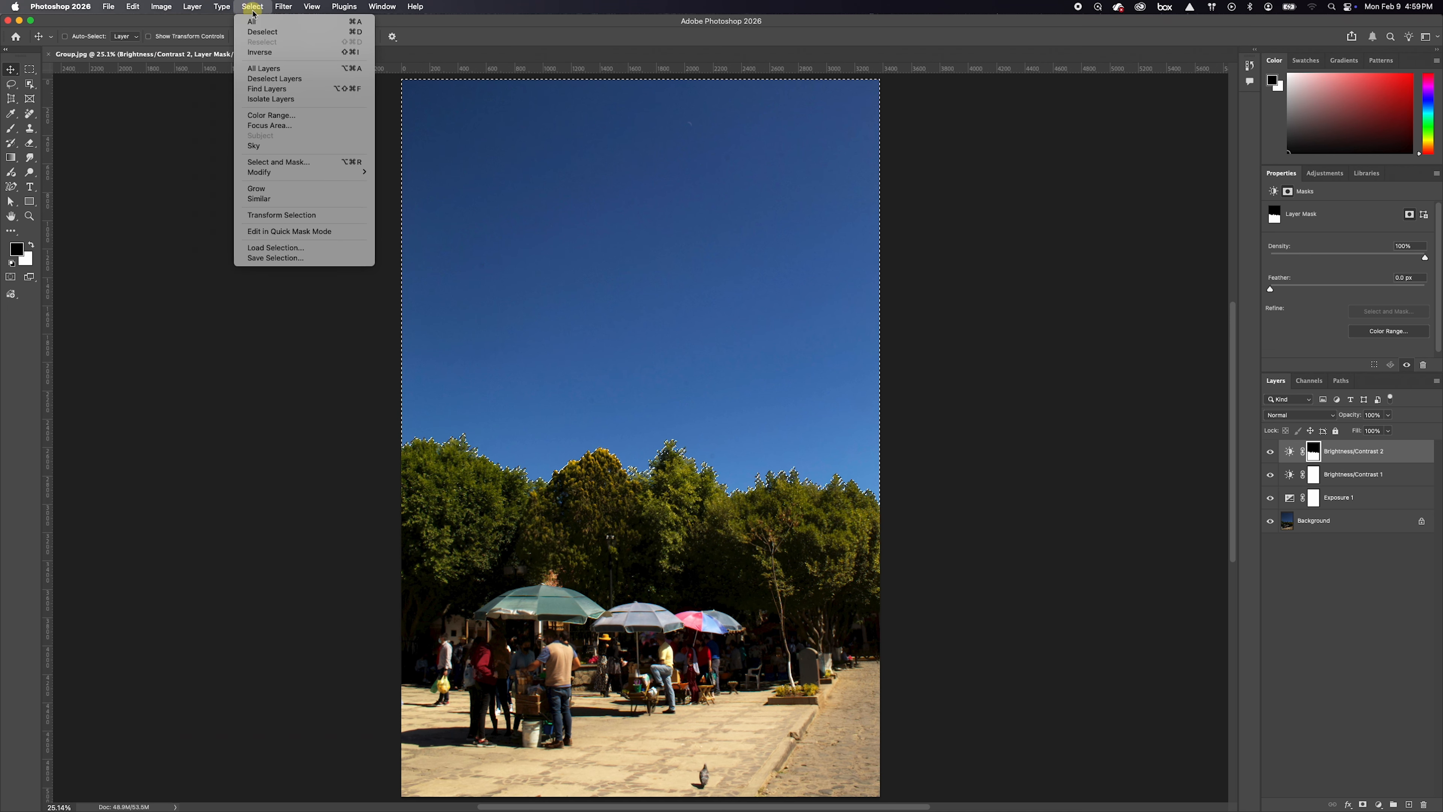
pyautogui.click(263, 32)
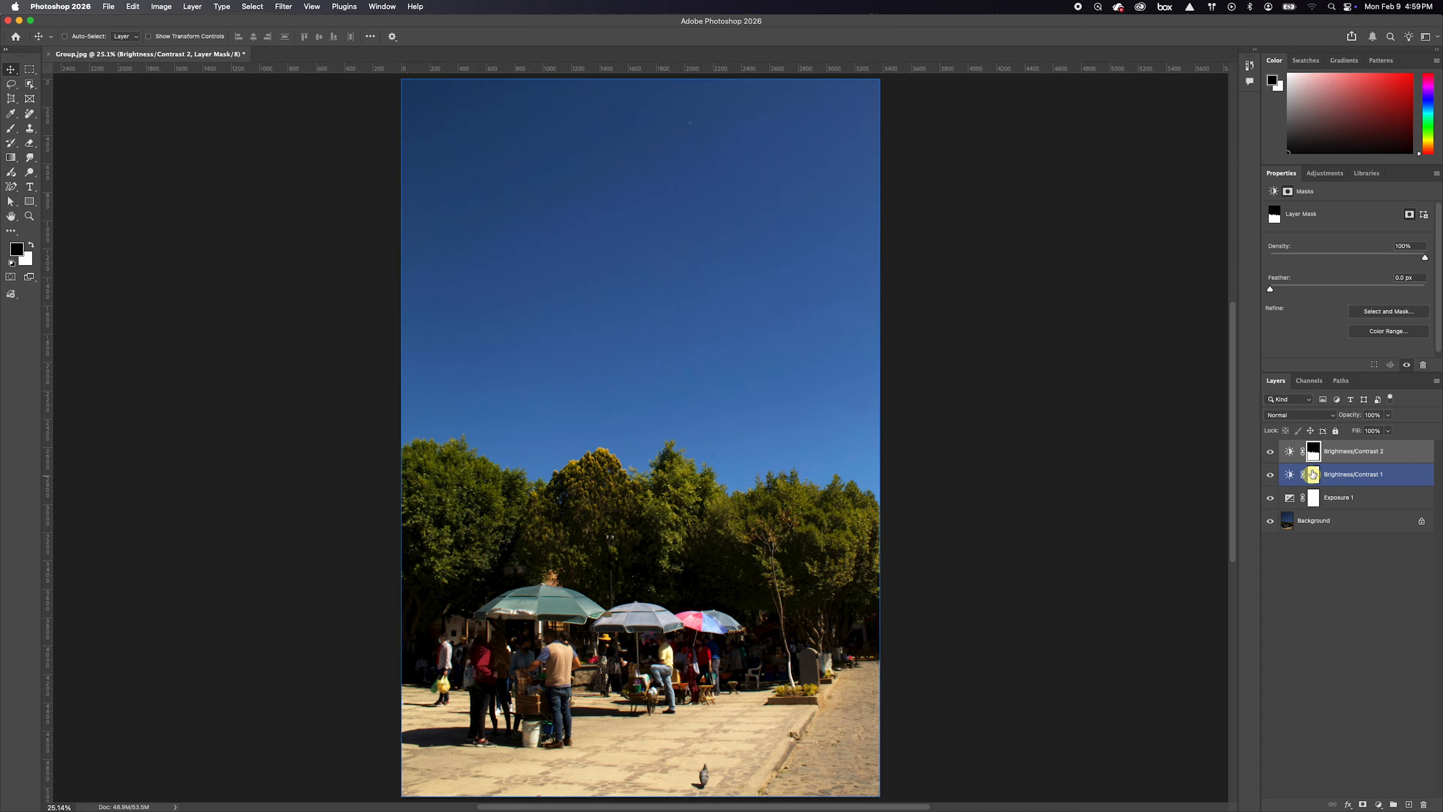
# Set the brightness of the Brightness/Contrast 2 layer to 30
pyautogui.click(1270, 452)
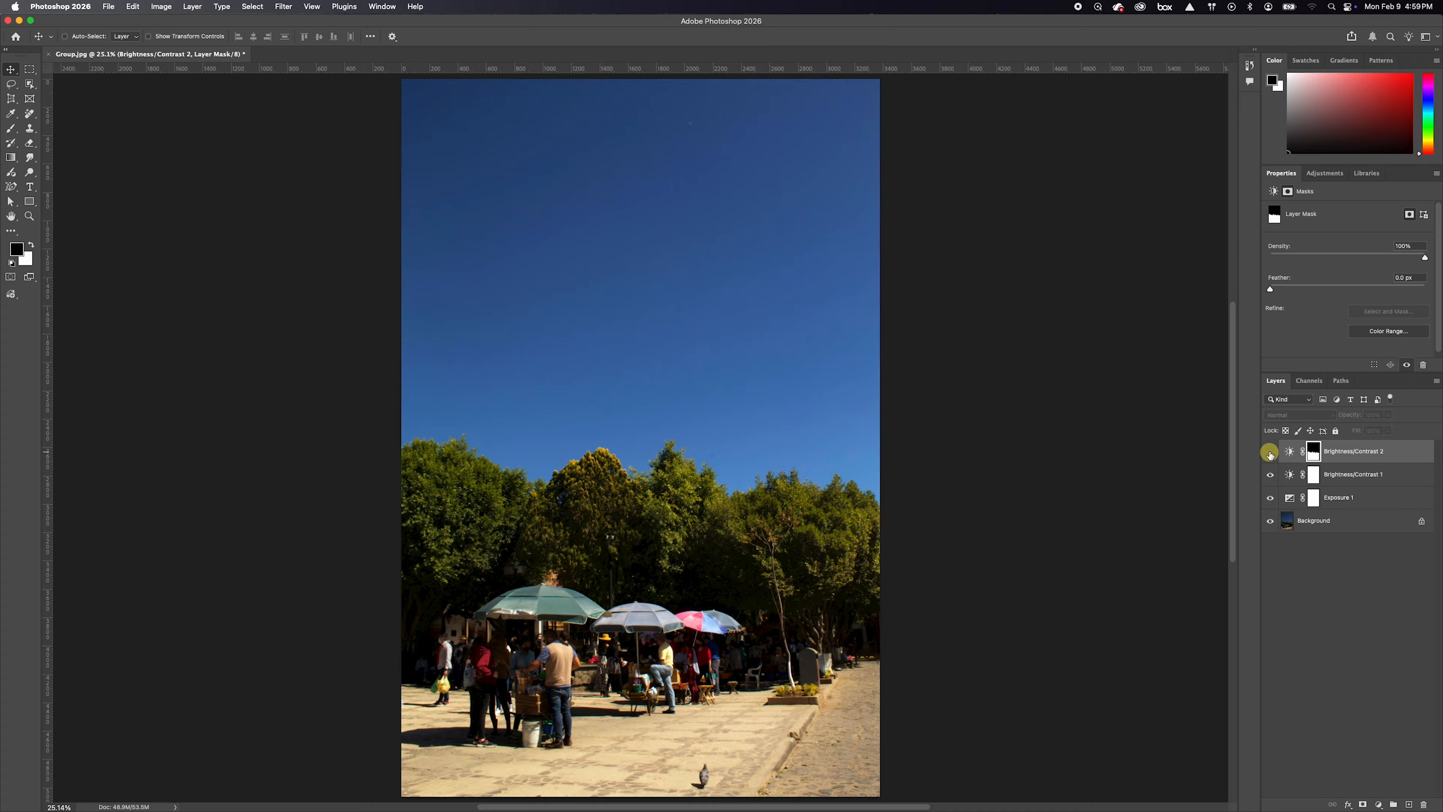
pyautogui.click(1270, 452)
pyautogui.click(1289, 452)
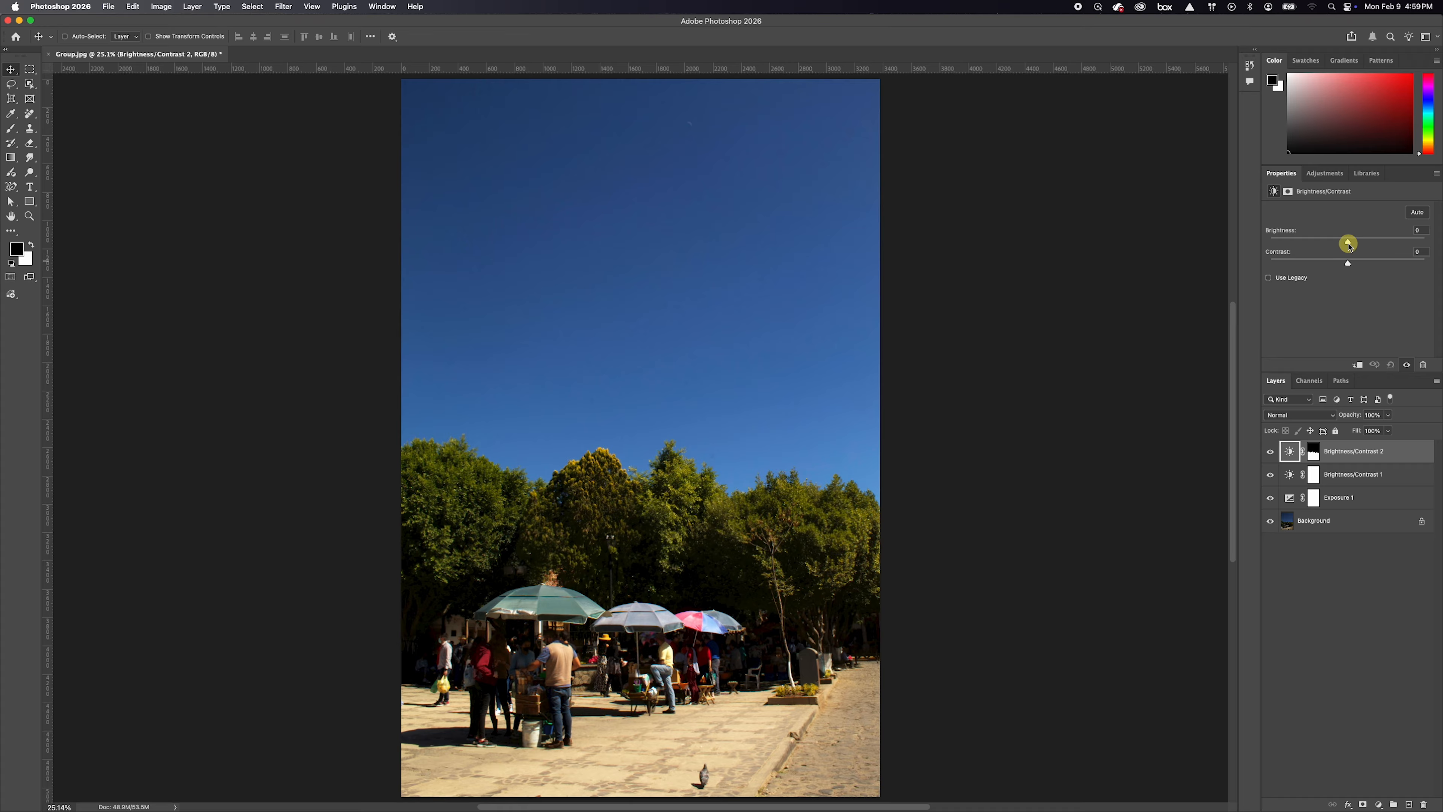
pyautogui.moveTo(1348, 241)
pyautogui.mouseDown()
pyautogui.moveTo(1375, 243)
pyautogui.moveTo(1362, 243)
pyautogui.mouseUp()
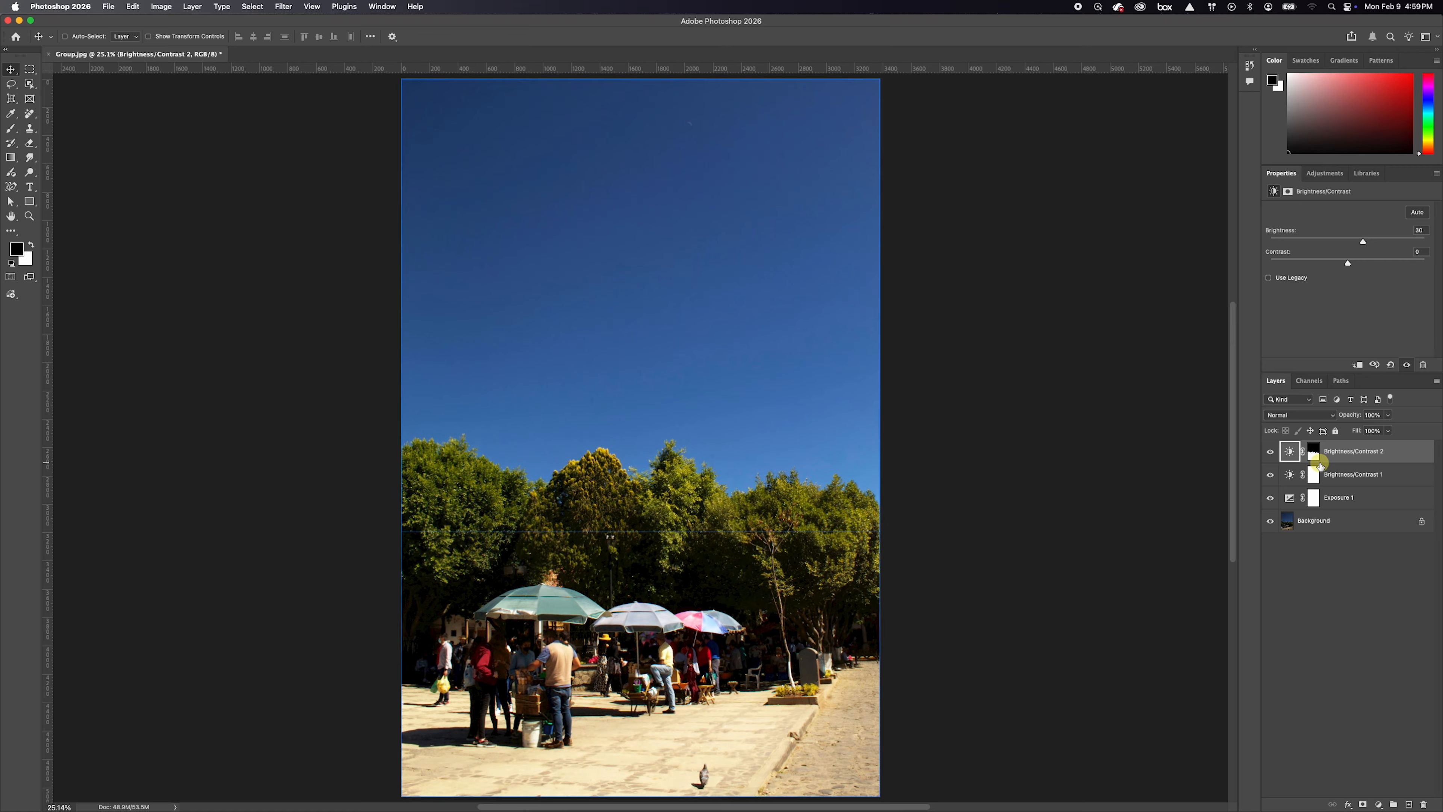
# Invert the layer mask of Brightness/Contrast 2 so the brightening applies to the sky instead of the foreground
pyautogui.click(1310, 475)
pyautogui.moveTo(1310, 475); pyautogui.dragTo(1313, 455)
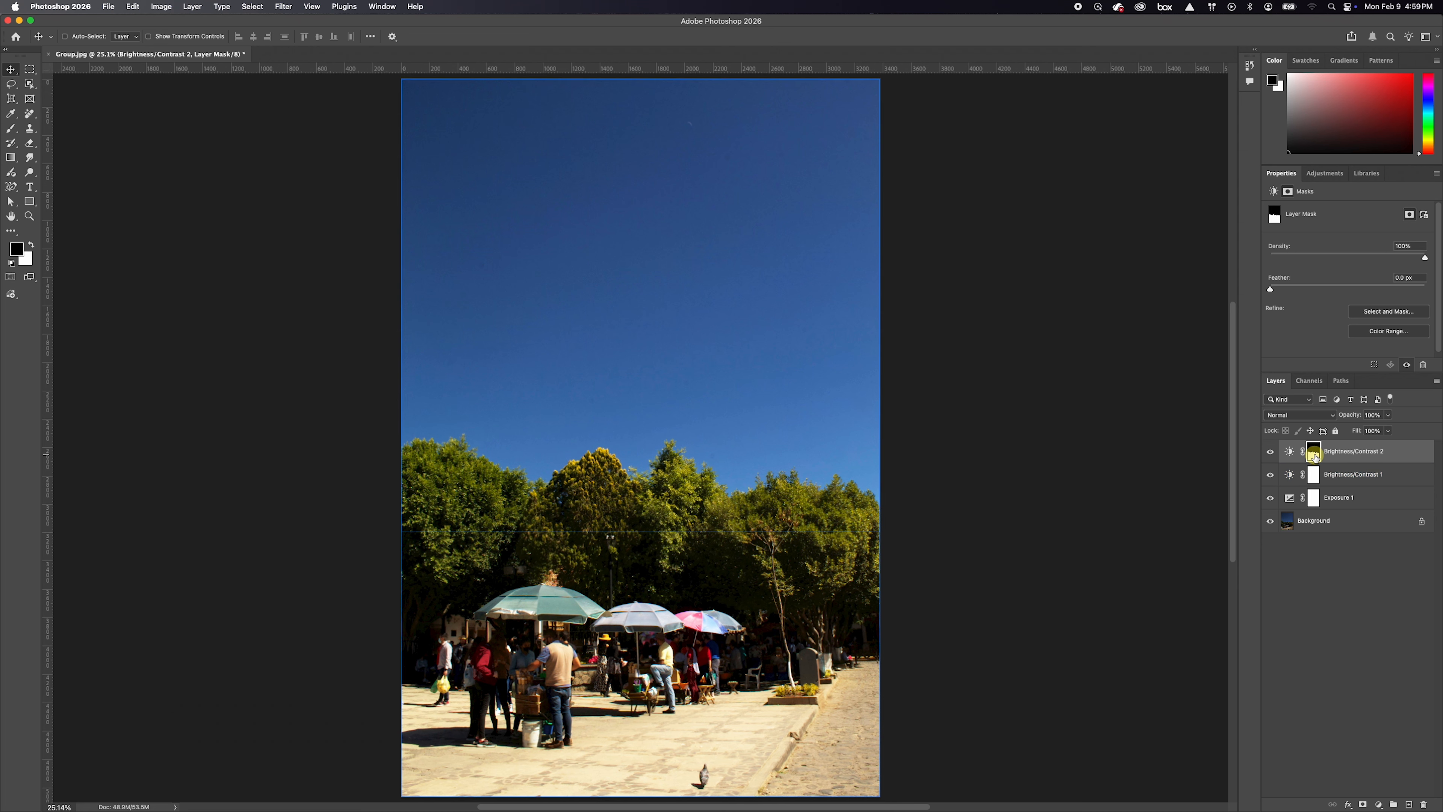
pyautogui.click(1313, 456)
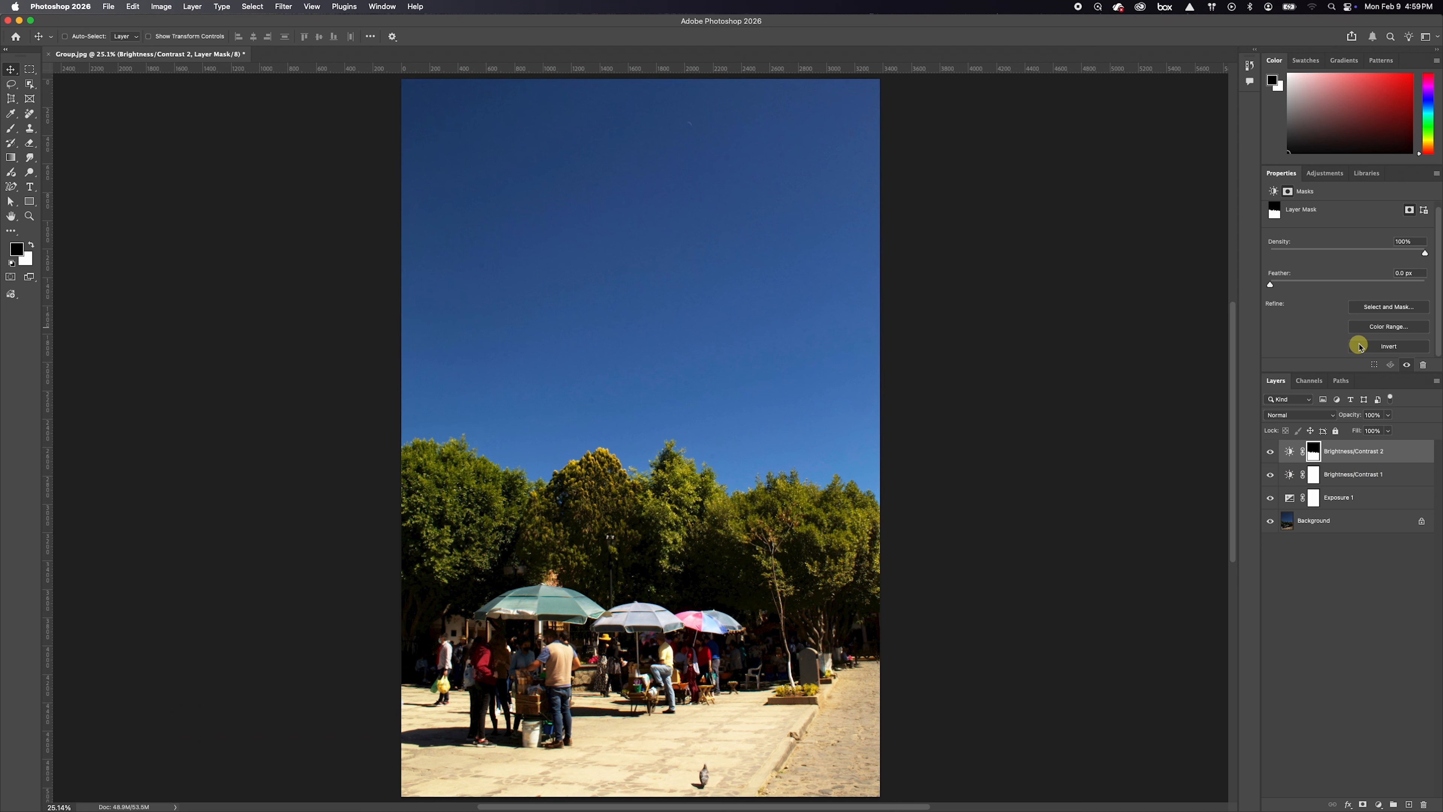
pyautogui.scroll(1, 1321, 264)
pyautogui.scroll(2, 1287, 191)
pyautogui.scroll(3, 1286, 191)
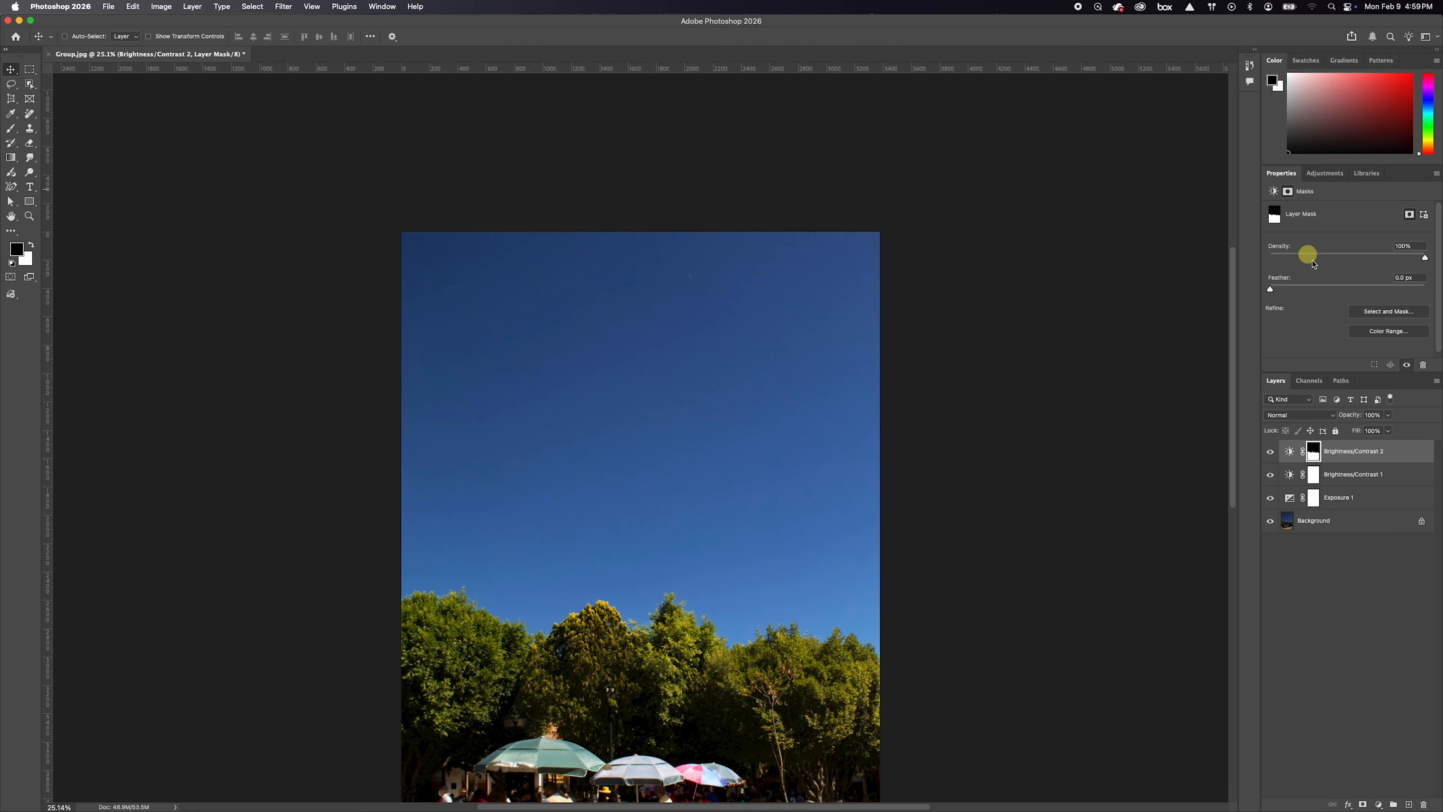
pyautogui.scroll(-4, 1175, 341)
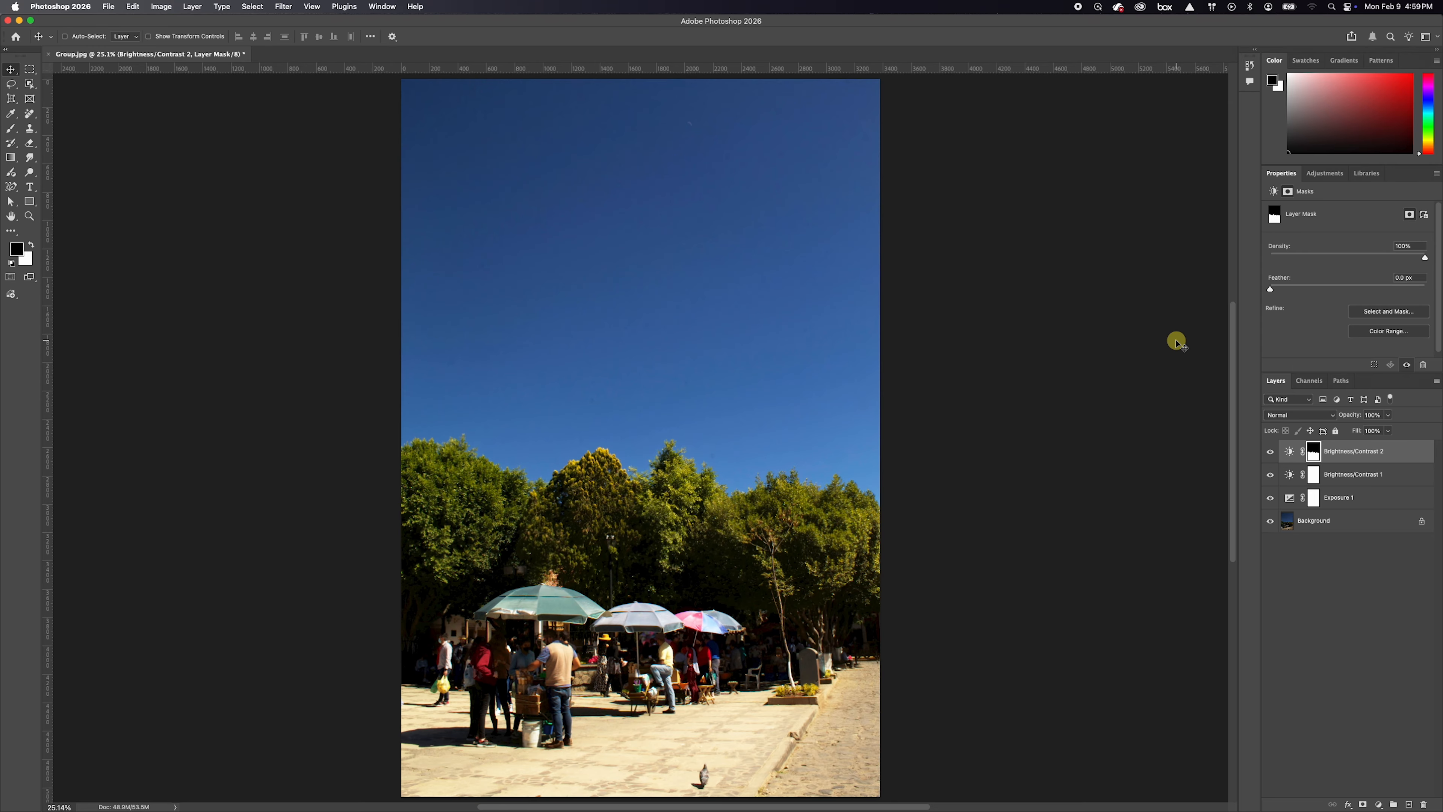
pyautogui.scroll(-1, 1311, 296)
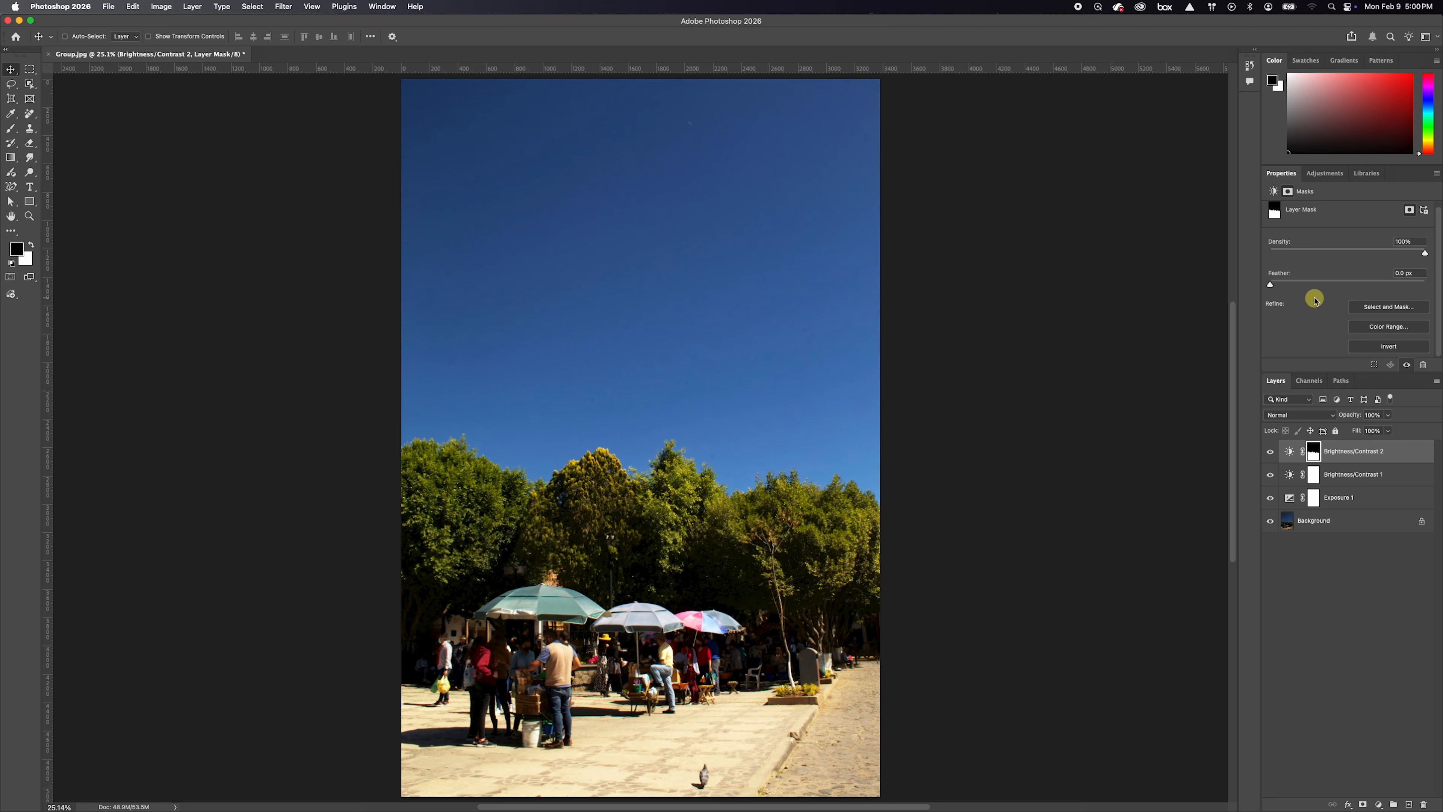
pyautogui.click(1387, 347)
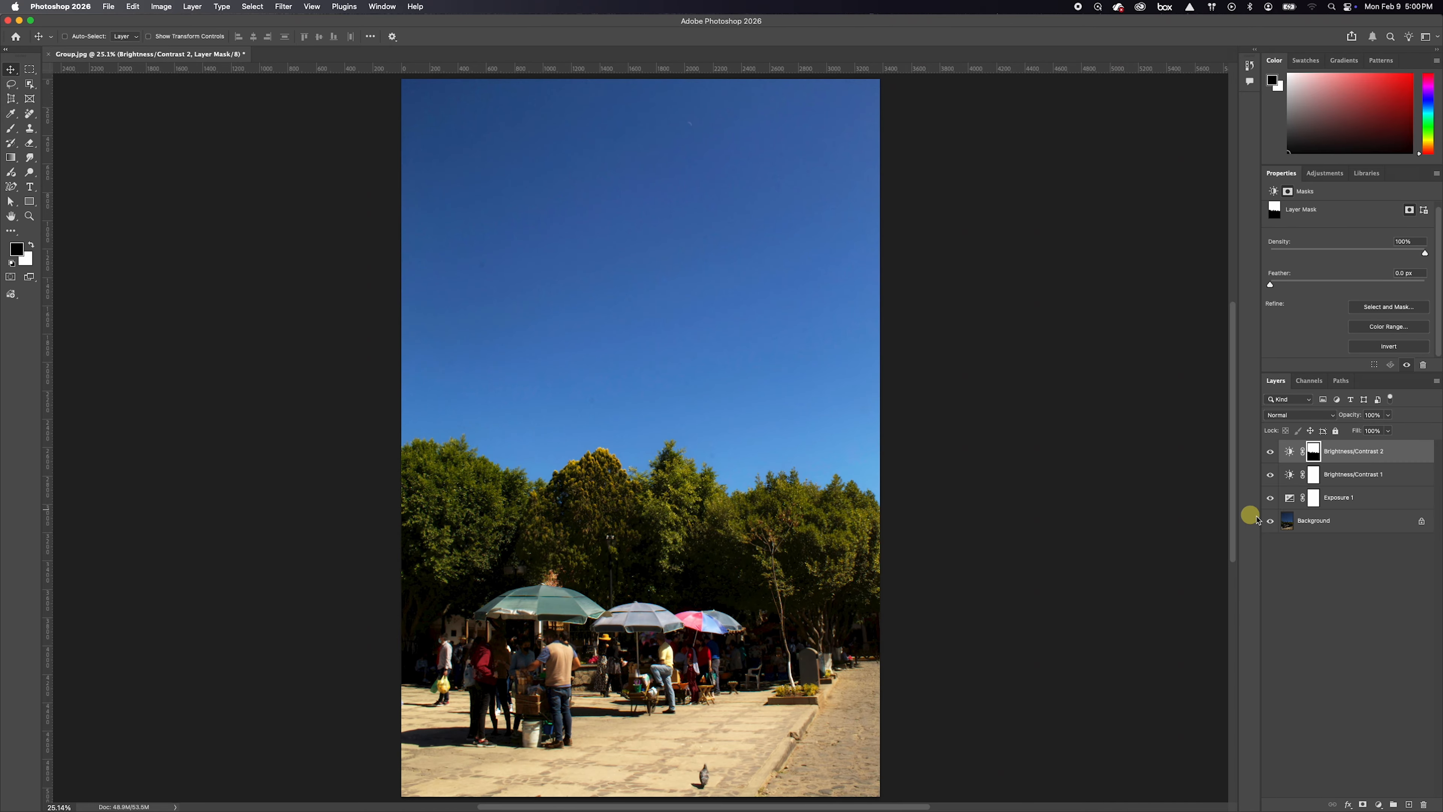
# Toggle the visibility of the Brightness/Contrast 2 layer to compare the sky with and without it
pyautogui.click(1329, 497)
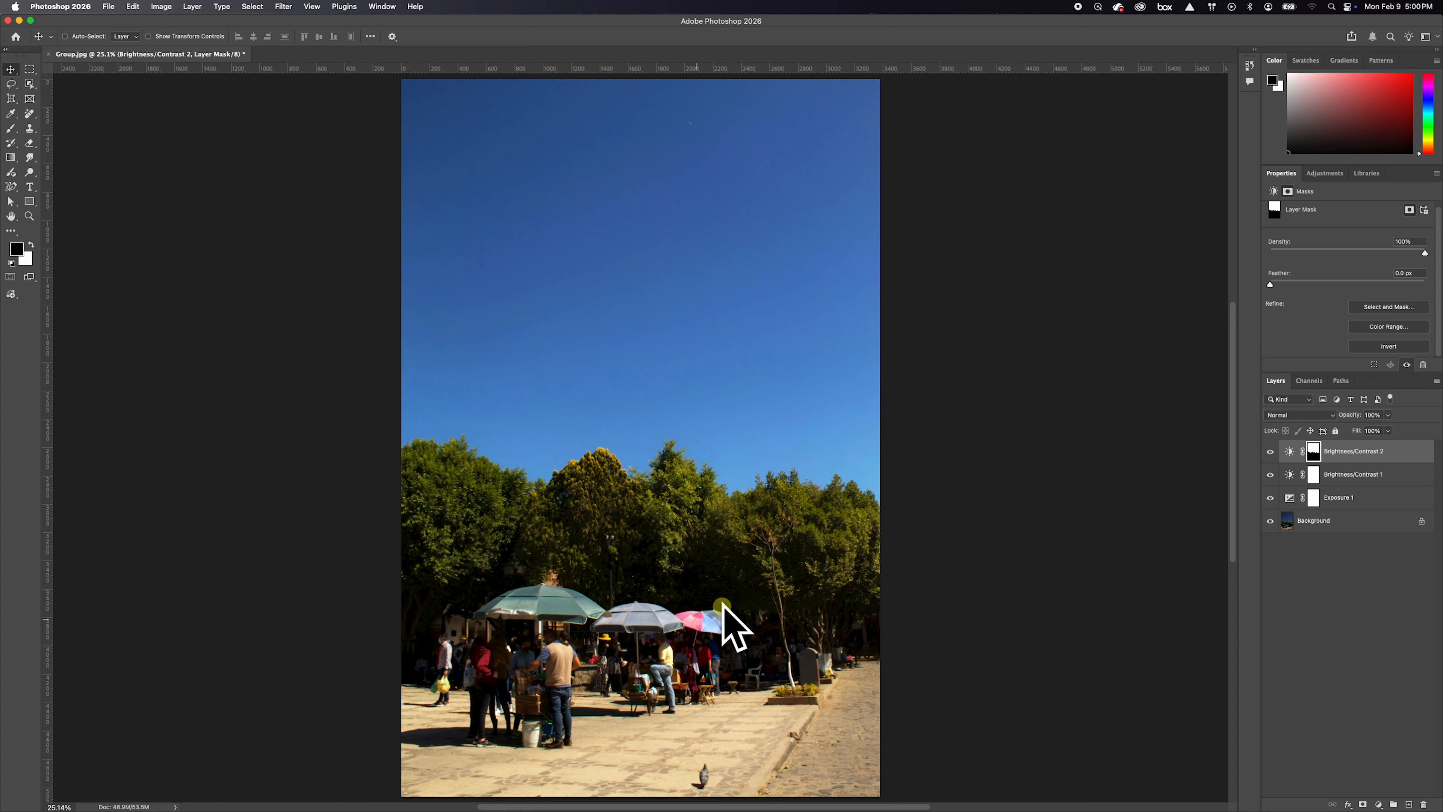
pyautogui.click(1282, 471)
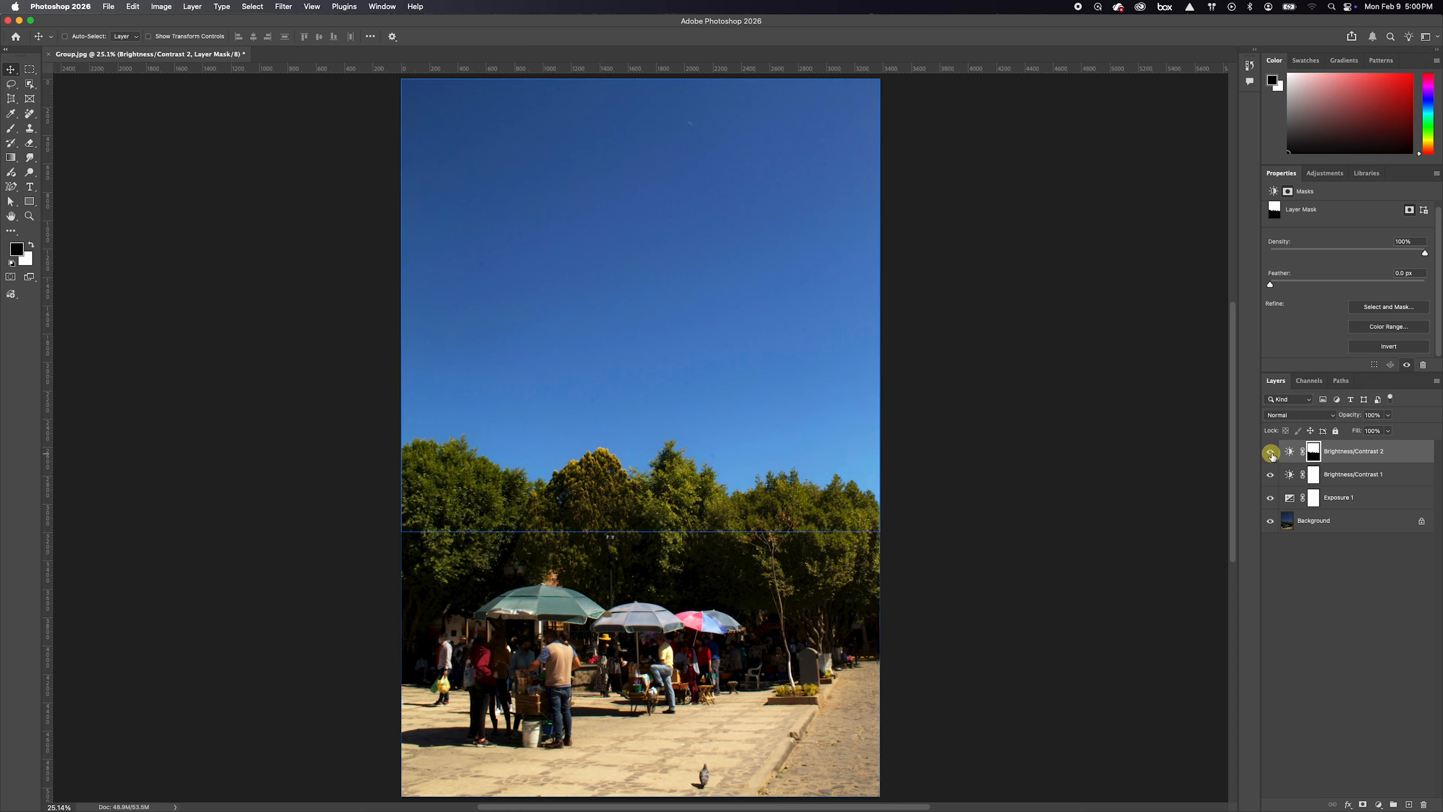
pyautogui.click(1270, 452)
pyautogui.click(1270, 452)
pyautogui.click(1271, 452)
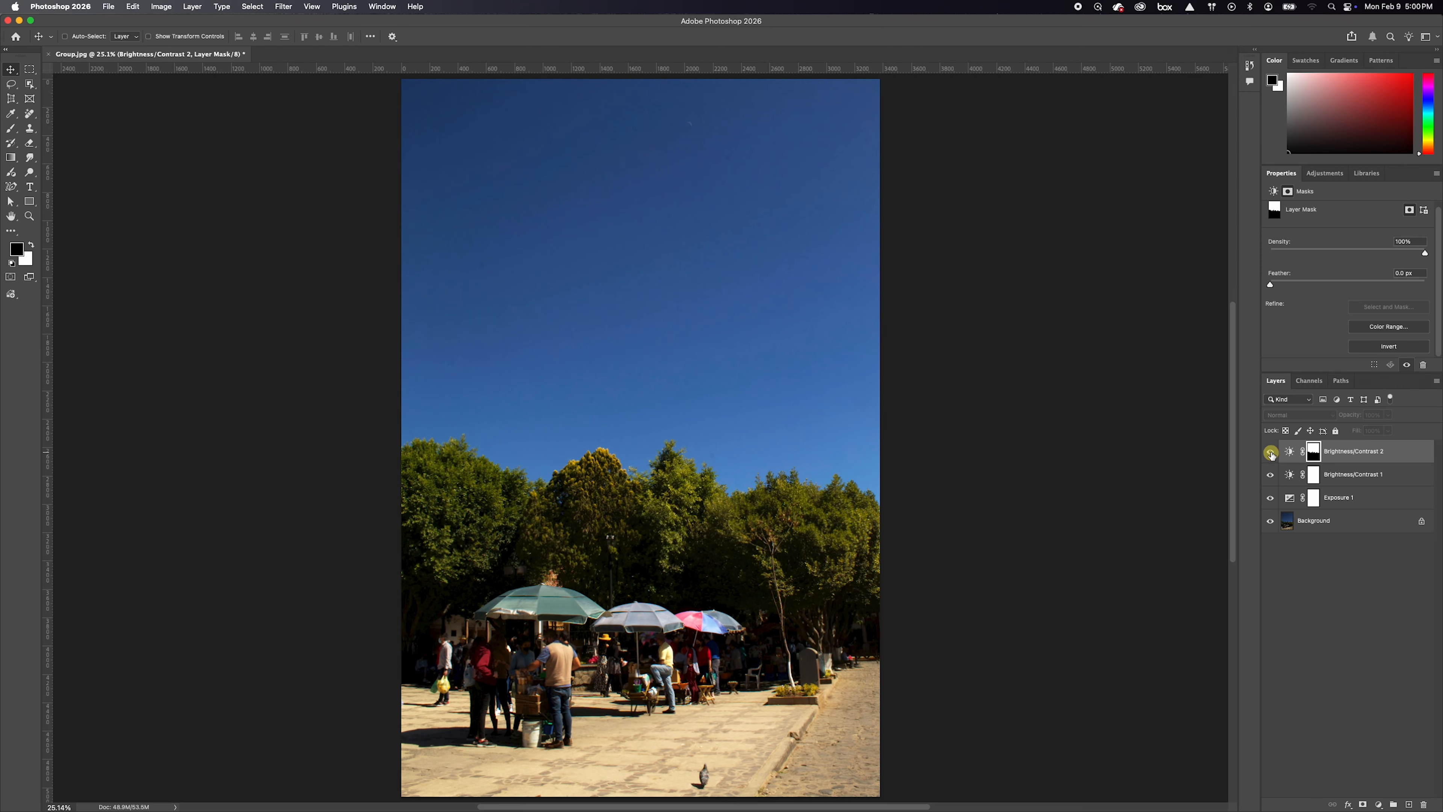
# Compare the sky once more by switching the Brightness/Contrast 2 layer off and on, leaving it visible
pyautogui.click(1270, 453)
pyautogui.click(1271, 452)
pyautogui.click(1271, 453)
# Add a Levels adjustment layer above Brightness/Contrast 2 with the white input level at 245 and the midtones at 1.65
pyautogui.click(1409, 455)
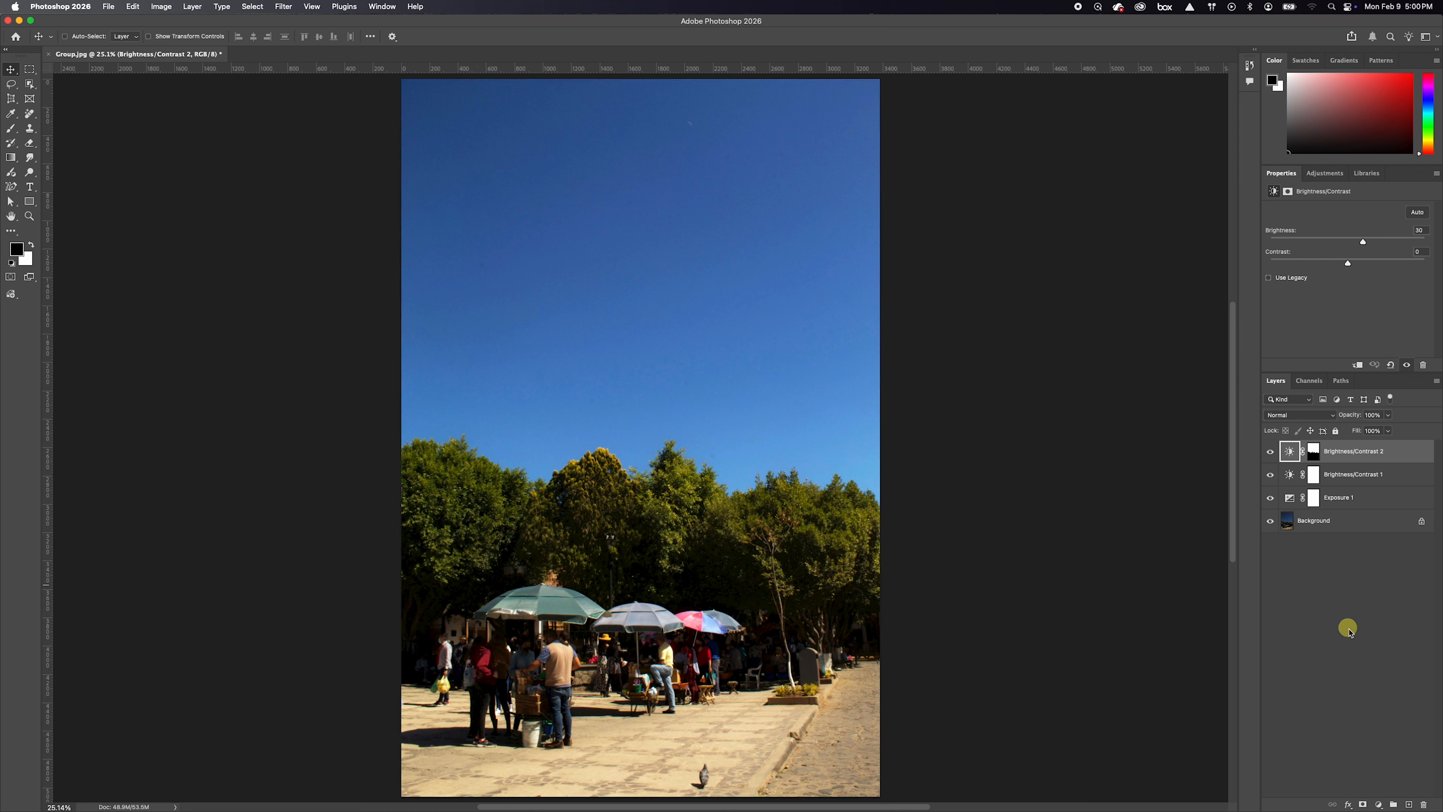
pyautogui.click(1379, 805)
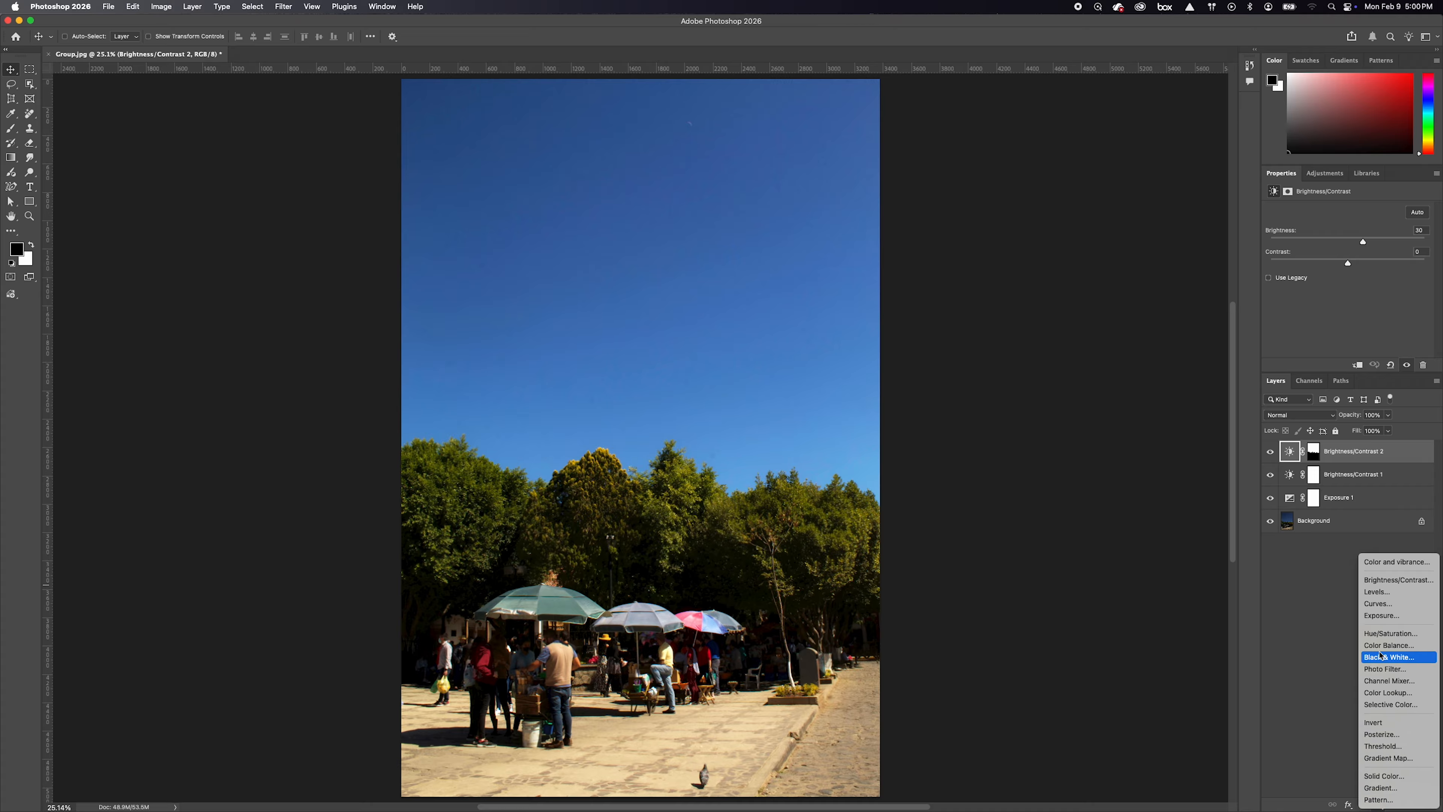
pyautogui.click(1378, 593)
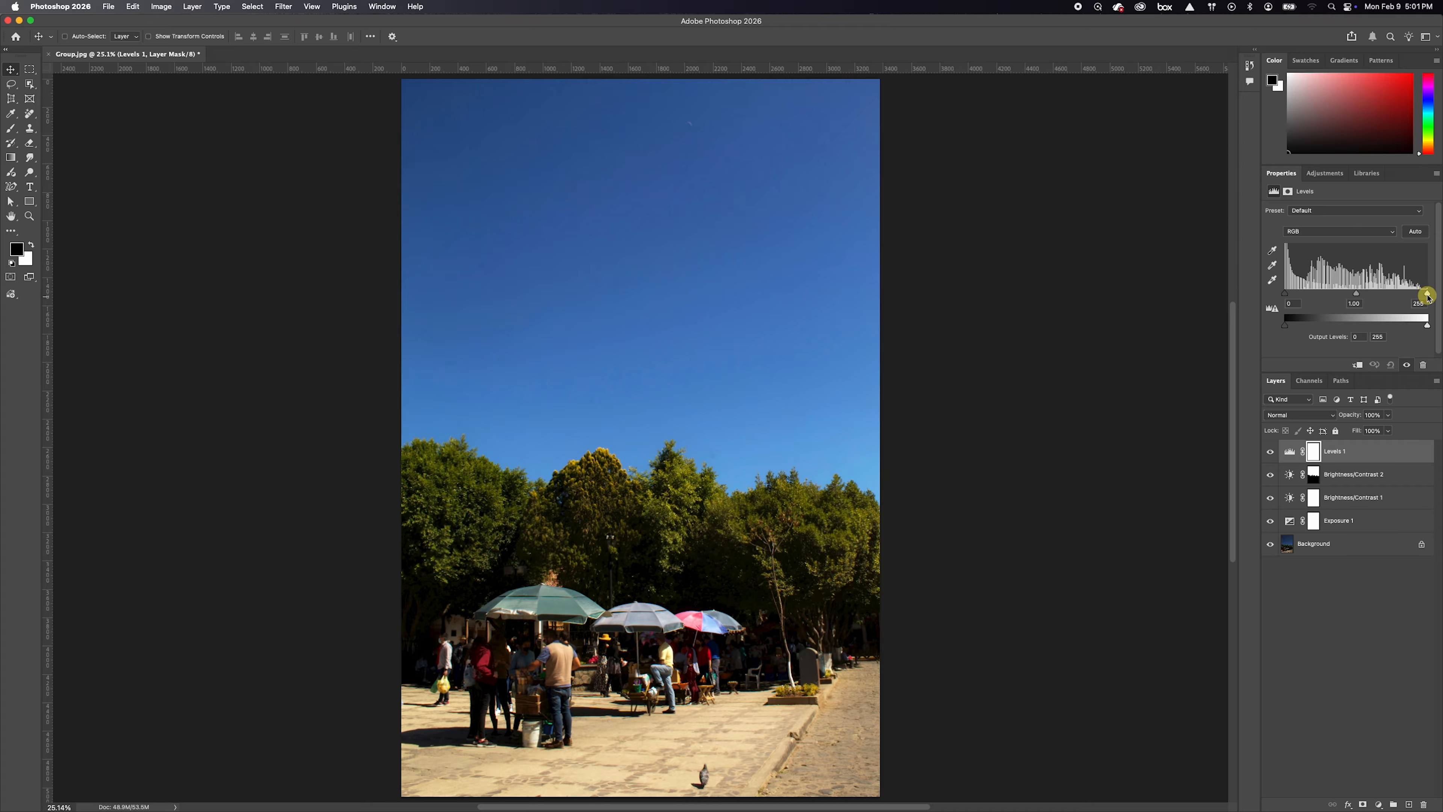
pyautogui.moveTo(1427, 295); pyautogui.dragTo(1421, 295)
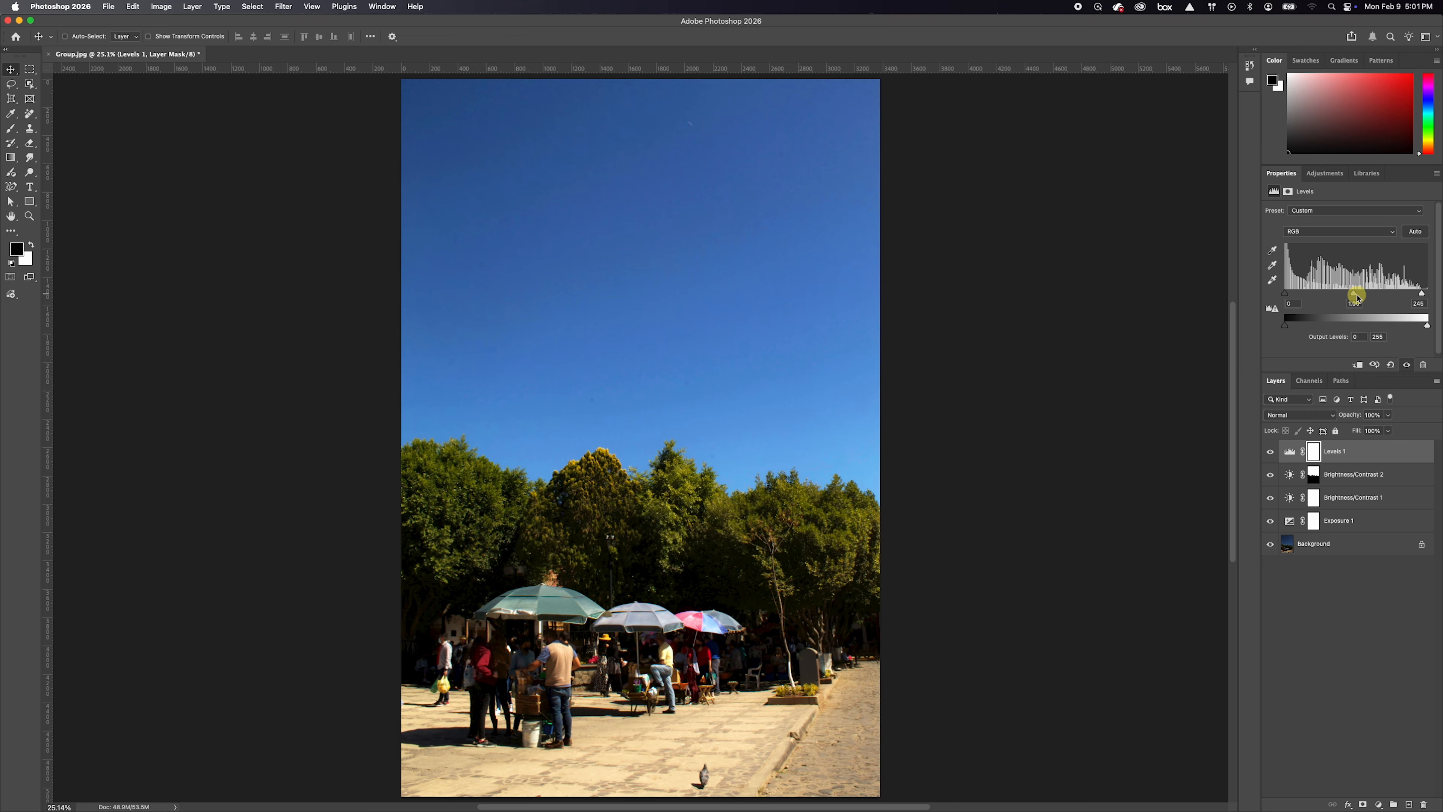
pyautogui.moveTo(1354, 295); pyautogui.dragTo(1334, 305)
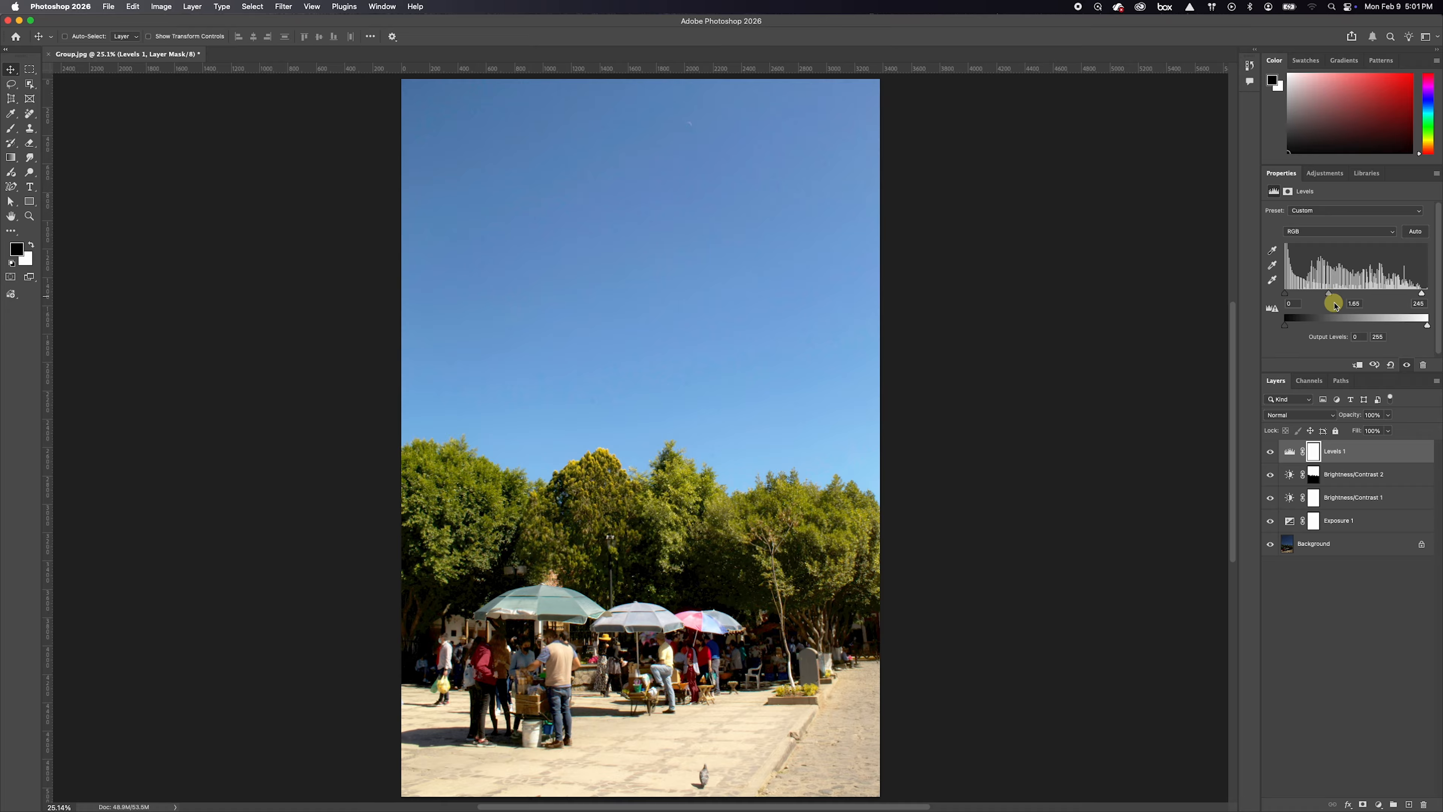
# Copy the Brightness/Contrast 2 layer mask onto the Levels 1 layer and invert the copy so Levels affects only the foreground
pyautogui.click(1314, 480)
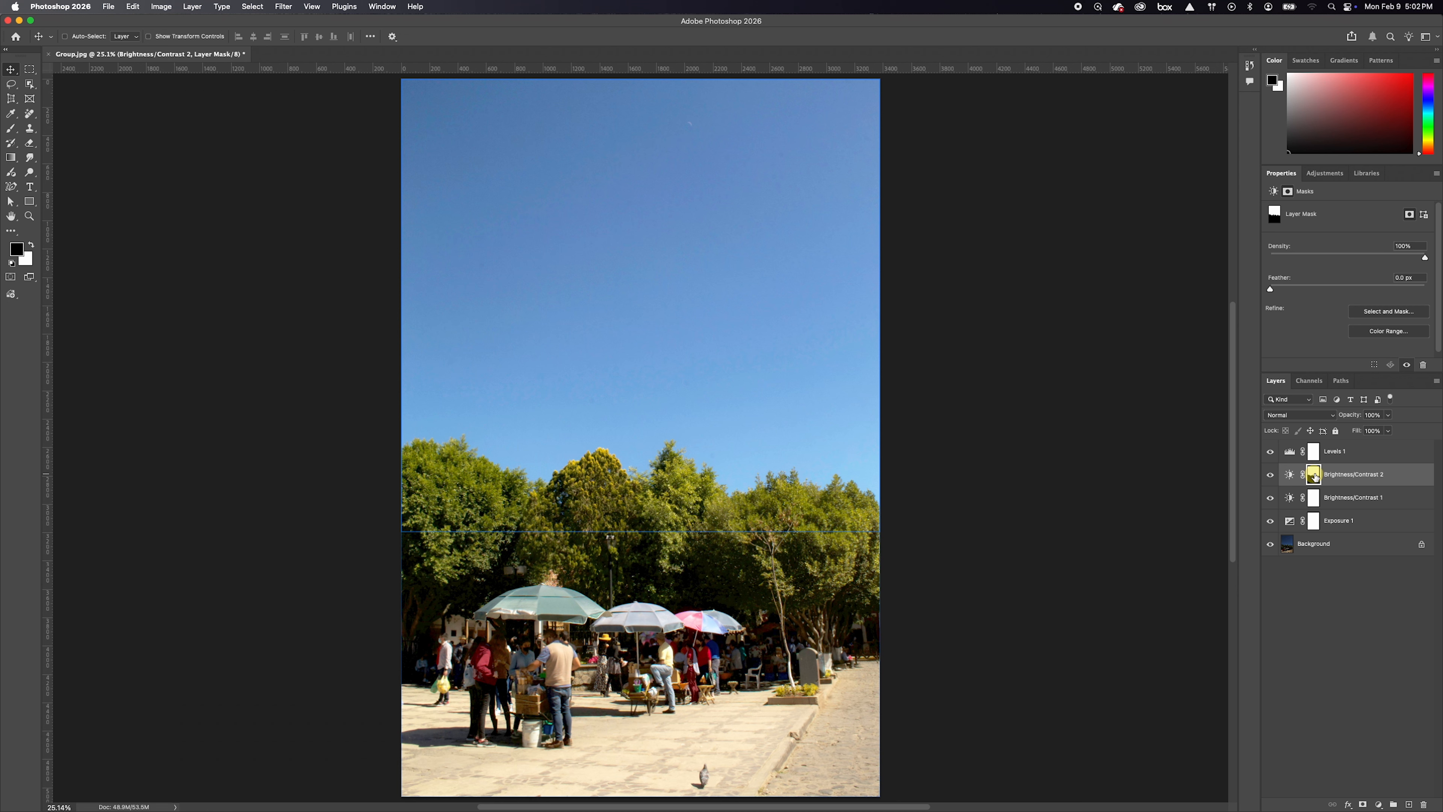
pyautogui.moveTo(1314, 479); pyautogui.dragTo(1316, 454)
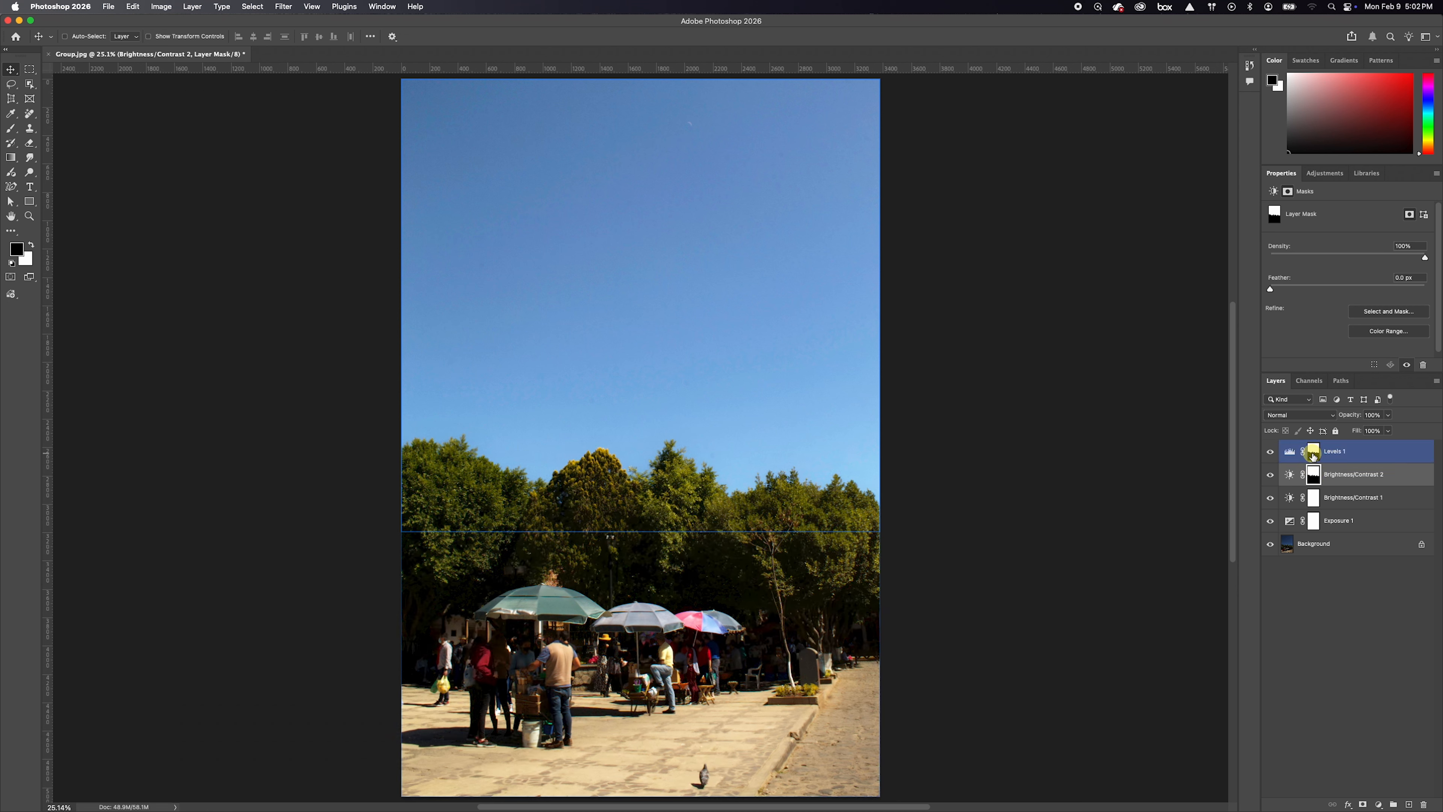
pyautogui.click(1315, 455)
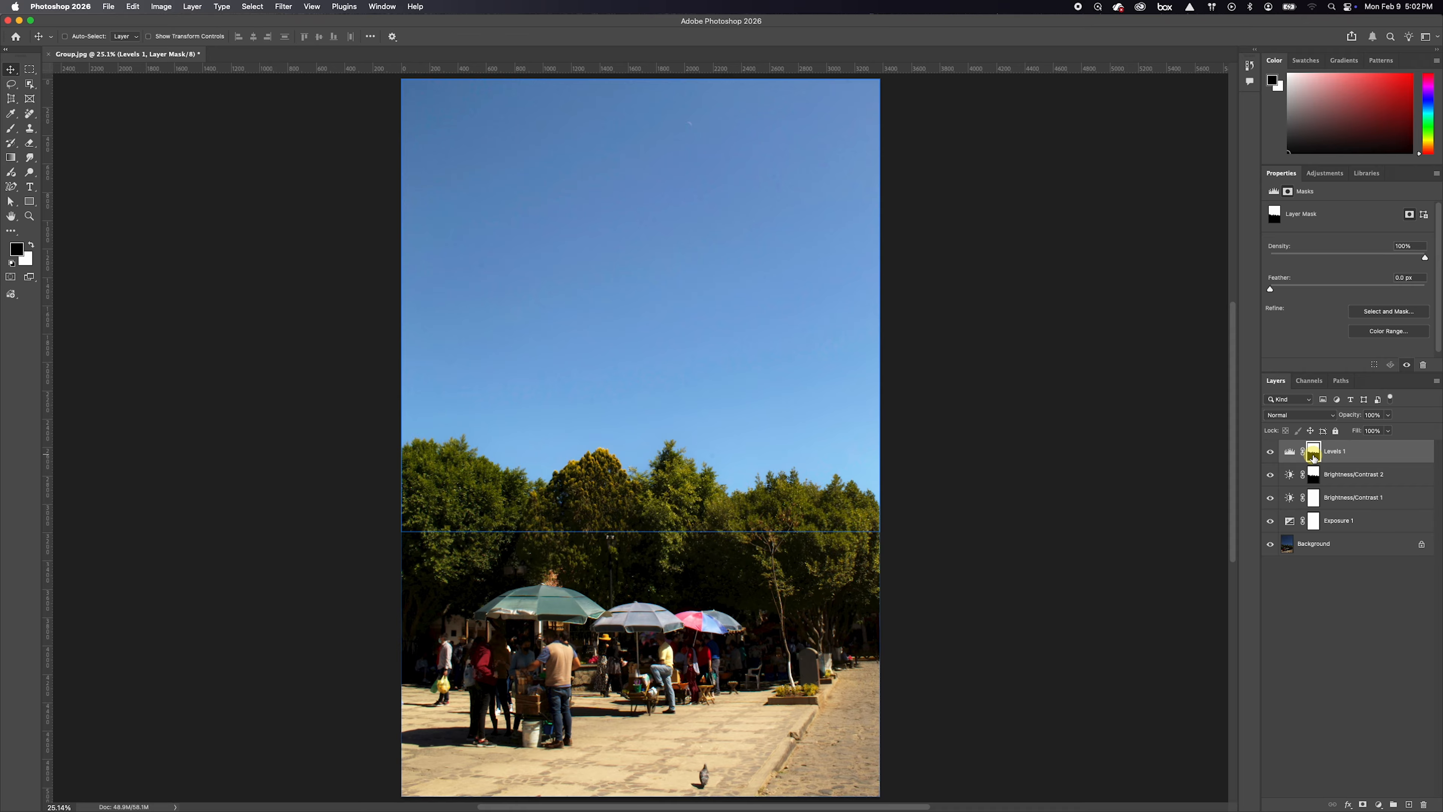
pyautogui.click(1302, 451)
pyautogui.click(1301, 451)
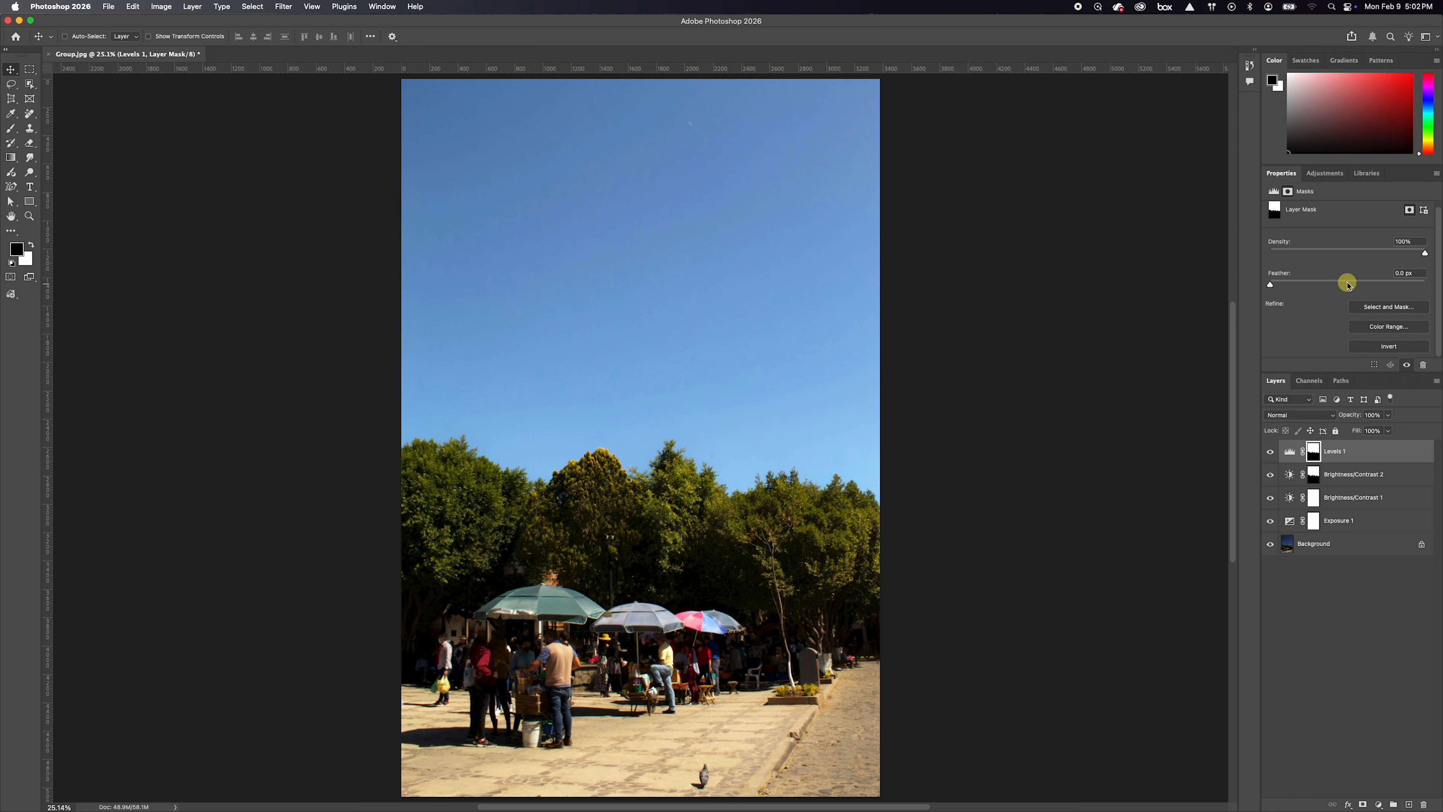
pyautogui.click(1390, 346)
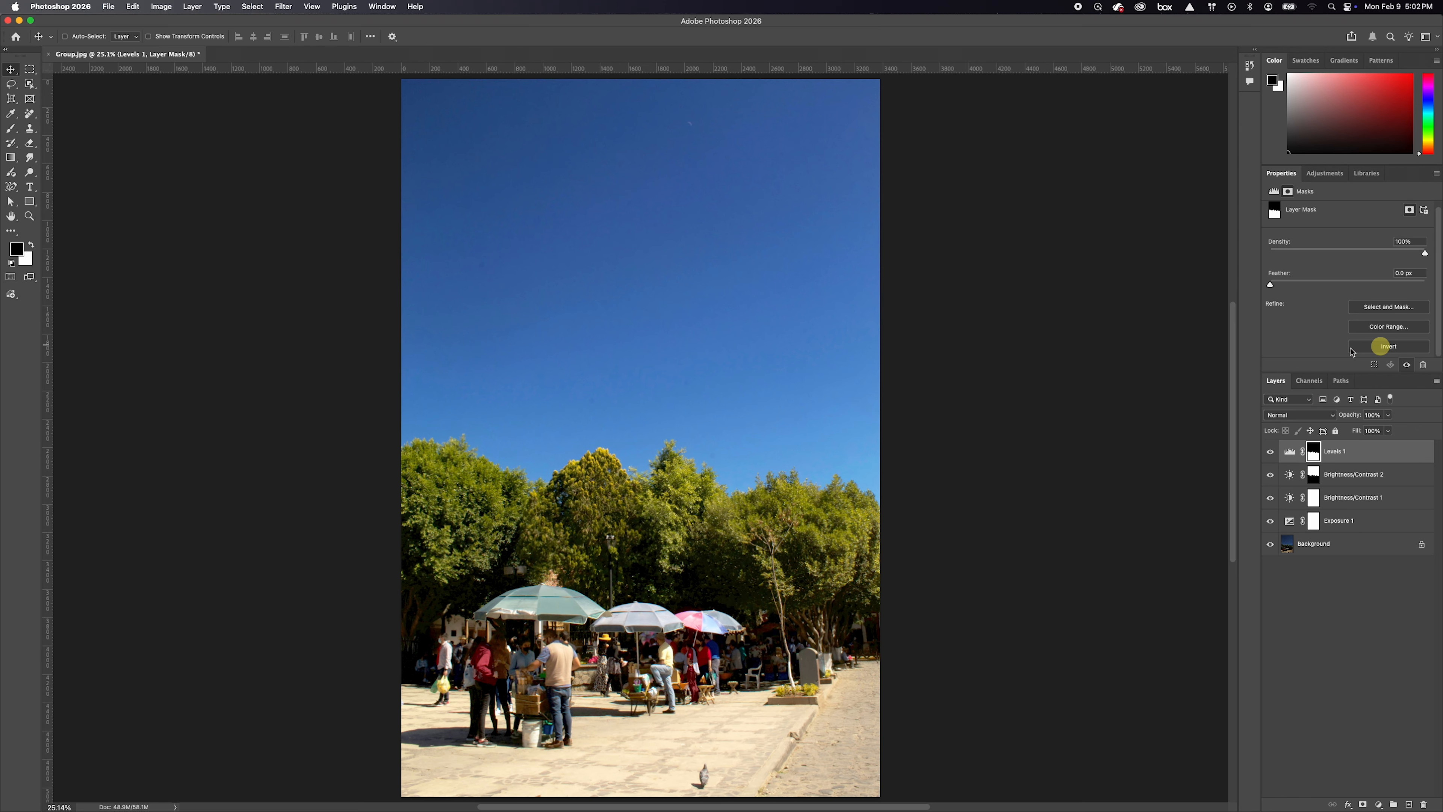
# Toggle the visibility of the Levels 1 layer to compare the foreground with and without it
pyautogui.click(1269, 451)
pyautogui.click(1269, 451)
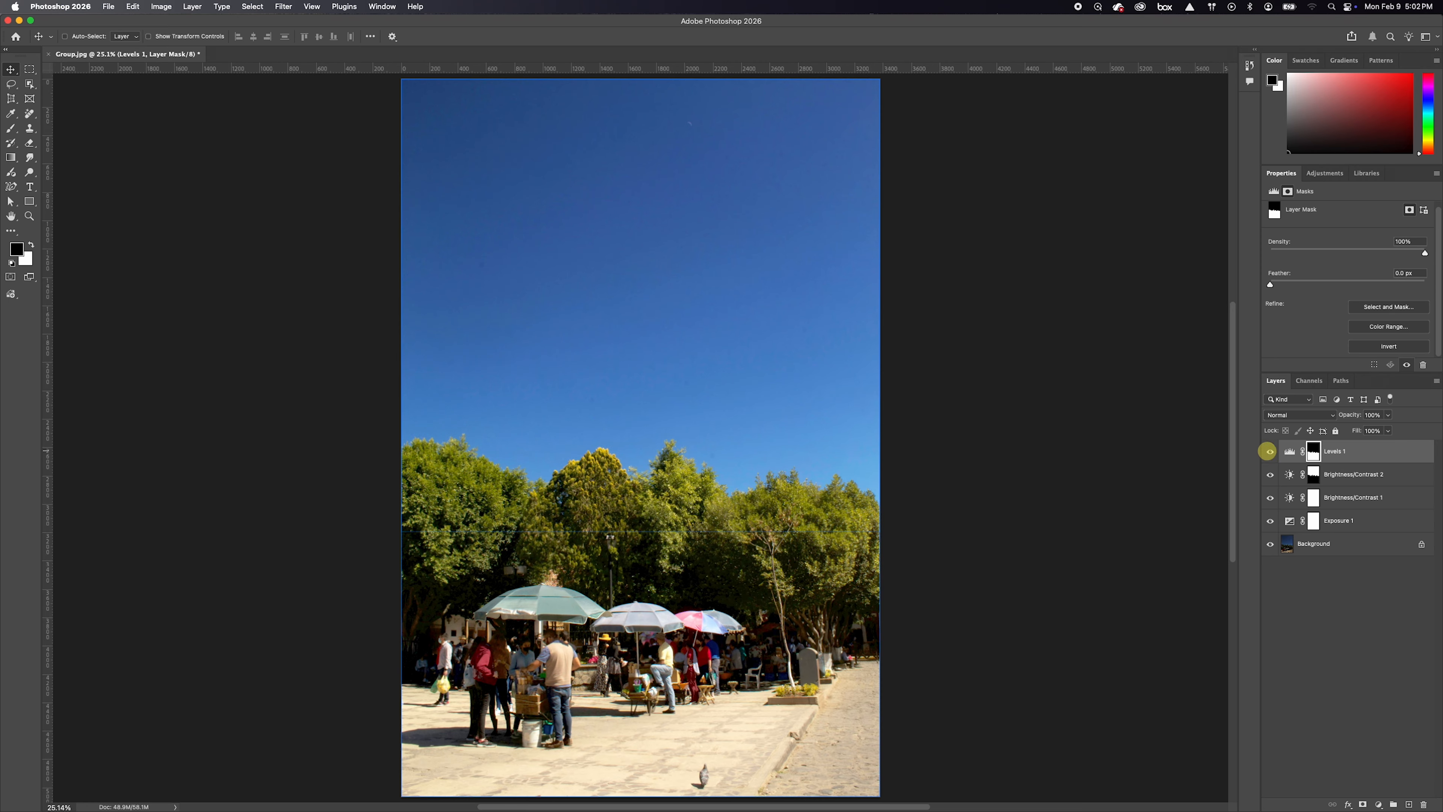
pyautogui.click(1268, 452)
pyautogui.click(1268, 451)
# Group the four adjustment layers from Levels 1 down to Exposure 1 and name the group Adjustments
pyautogui.click(1391, 456)
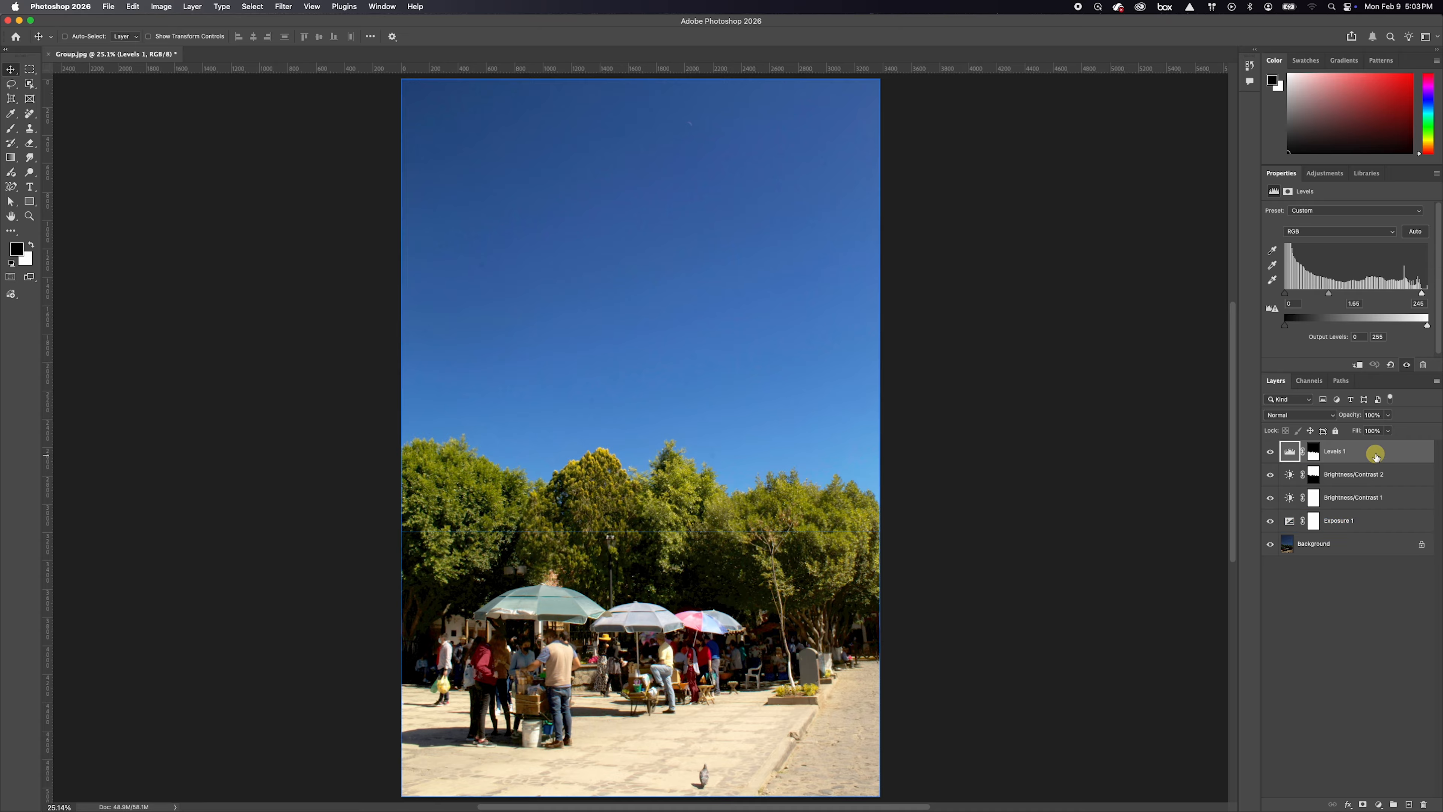
pyautogui.keyDown('shift'); pyautogui.click(1371, 521); pyautogui.keyUp('shift')
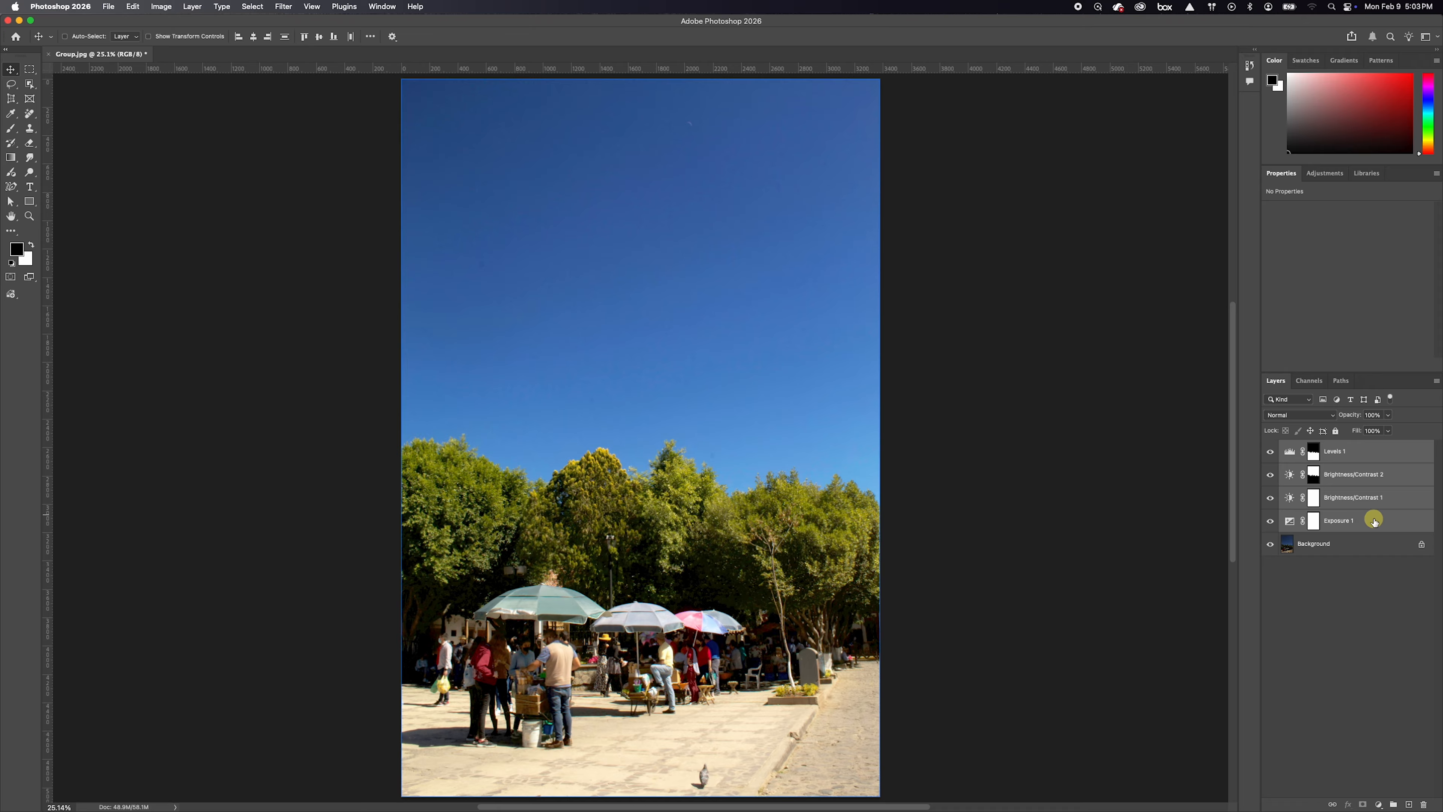
pyautogui.moveTo(1375, 518); pyautogui.dragTo(1395, 805)
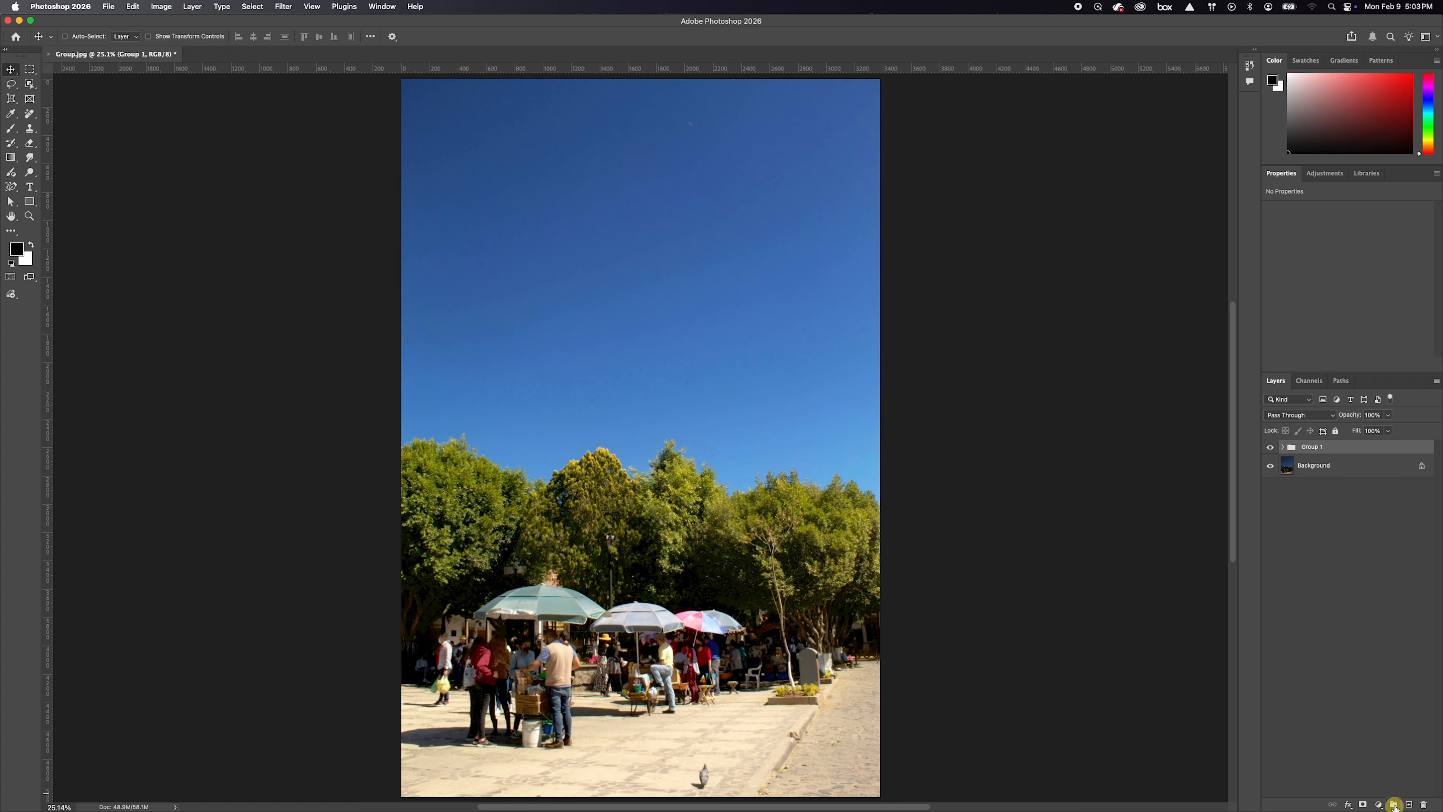
pyautogui.doubleClick(1312, 447)
pyautogui.write('Adjustments')
pyautogui.press('Return')
# Toggle the visibility of the Adjustments group to compare the original photo with the edited version
pyautogui.click(1269, 448)
pyautogui.click(1270, 447)
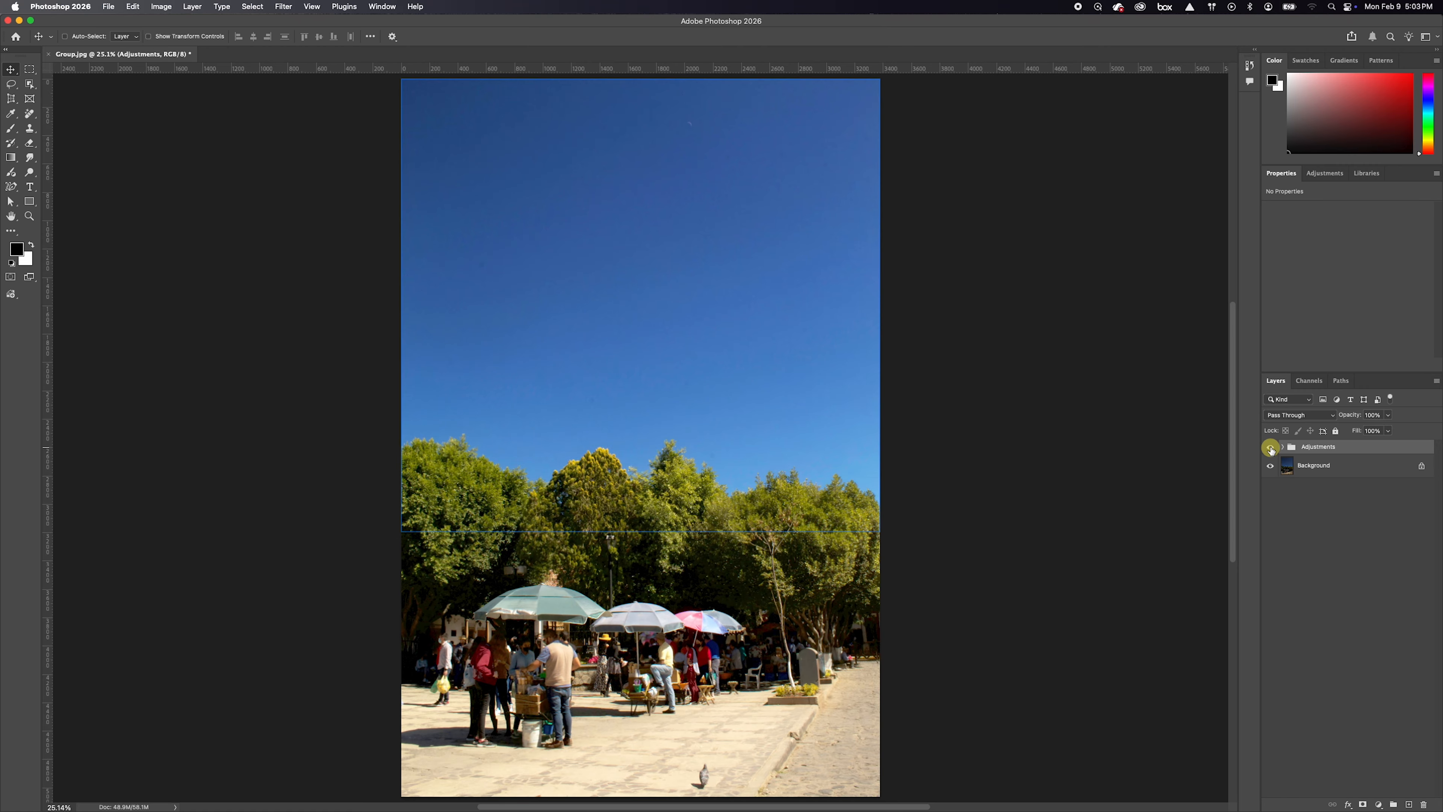
pyautogui.click(1270, 447)
pyautogui.click(1270, 447)
pyautogui.click(1269, 447)
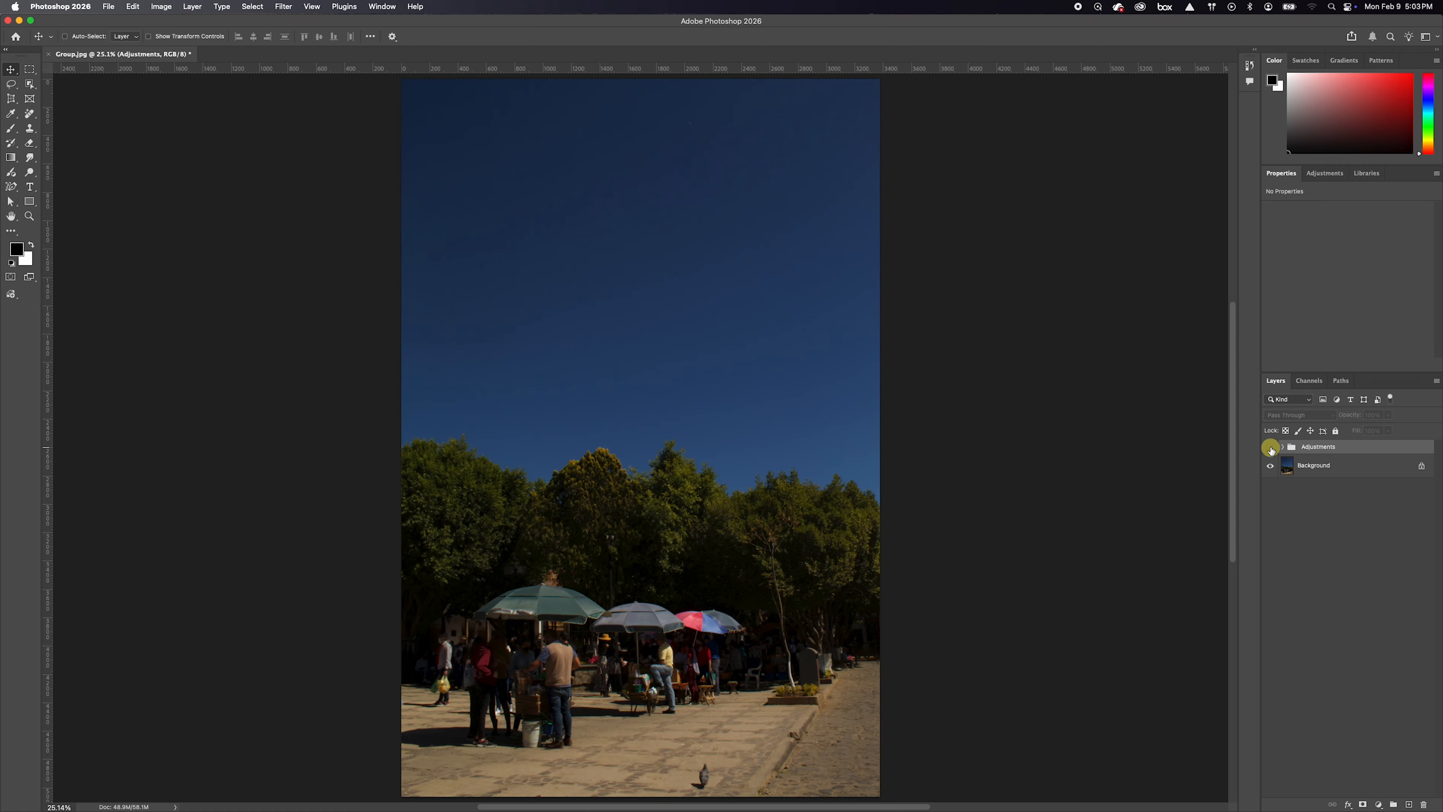
pyautogui.click(1270, 447)
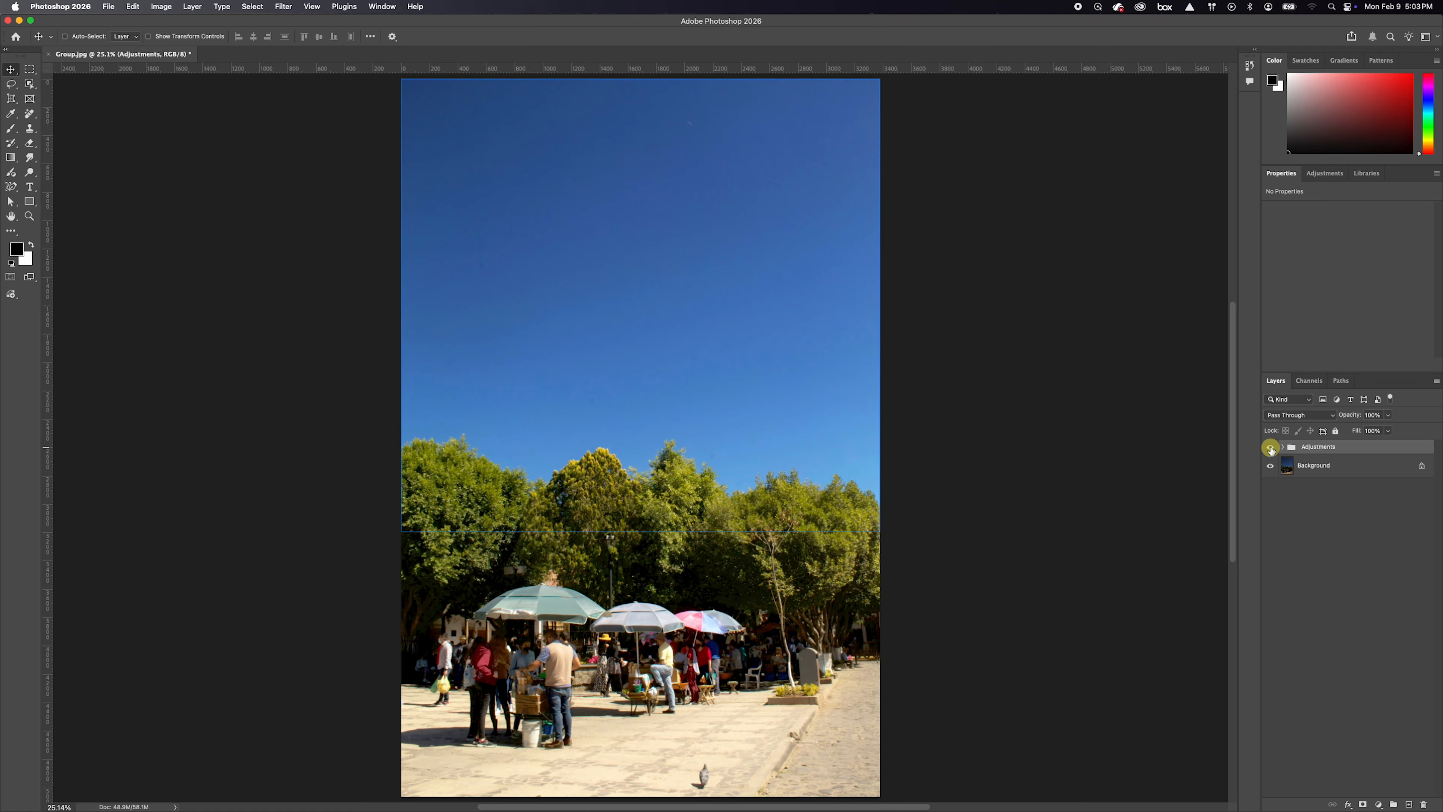
pyautogui.click(1270, 447)
pyautogui.click(1270, 447)
# Expand the Adjustments group and reduce the opacity of the whole group to 80%
pyautogui.click(1282, 448)
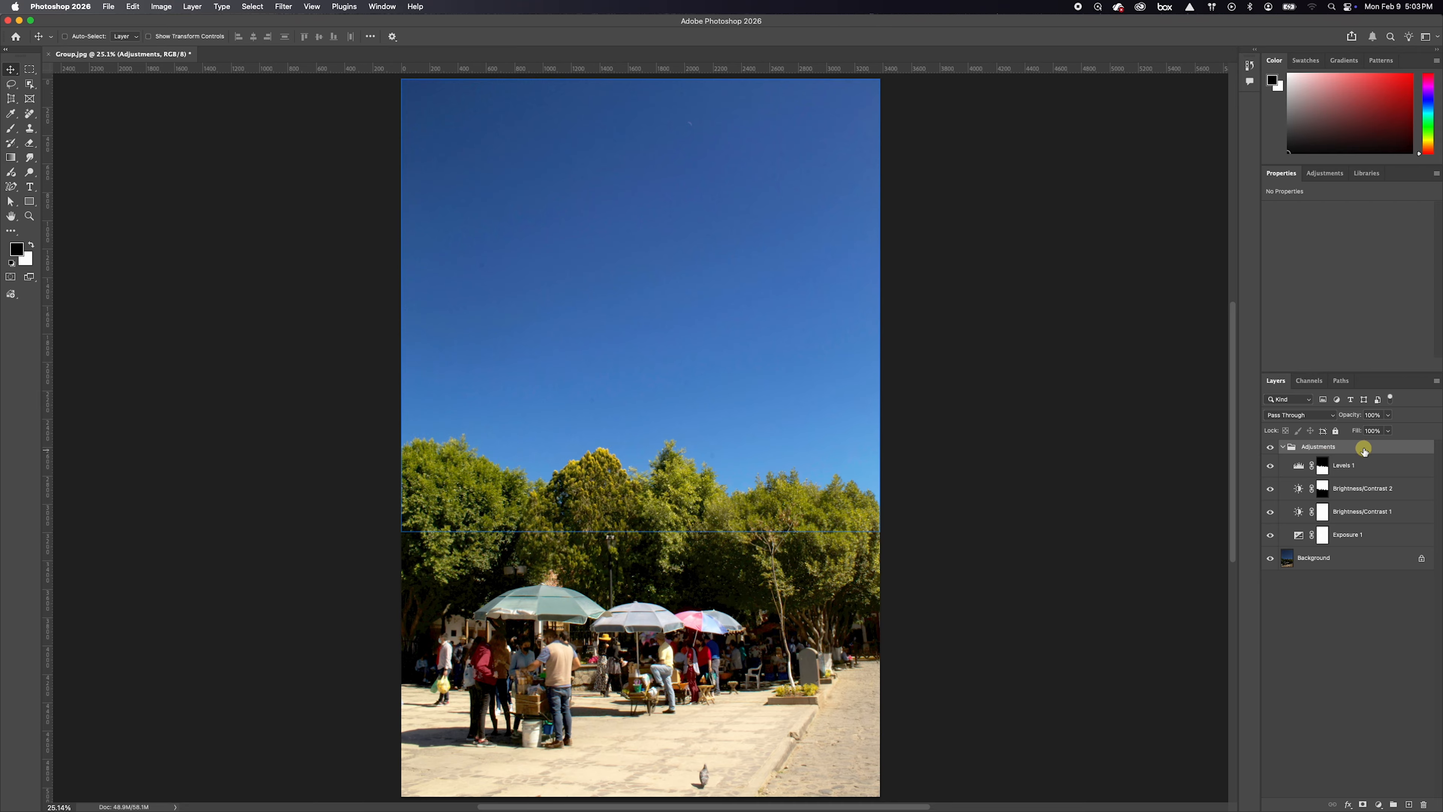
pyautogui.click(1353, 487)
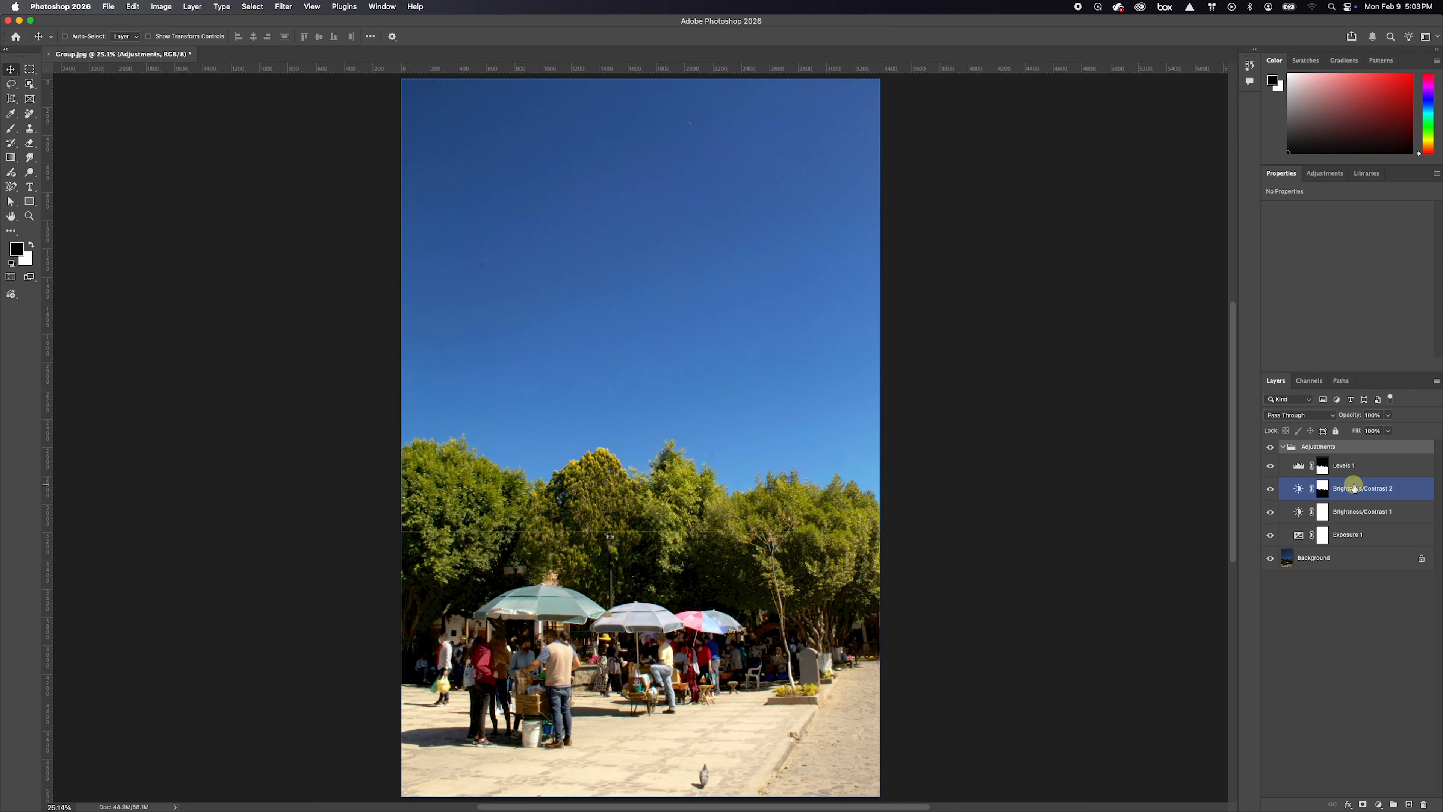
pyautogui.moveTo(1351, 419); pyautogui.dragTo(1340, 419)
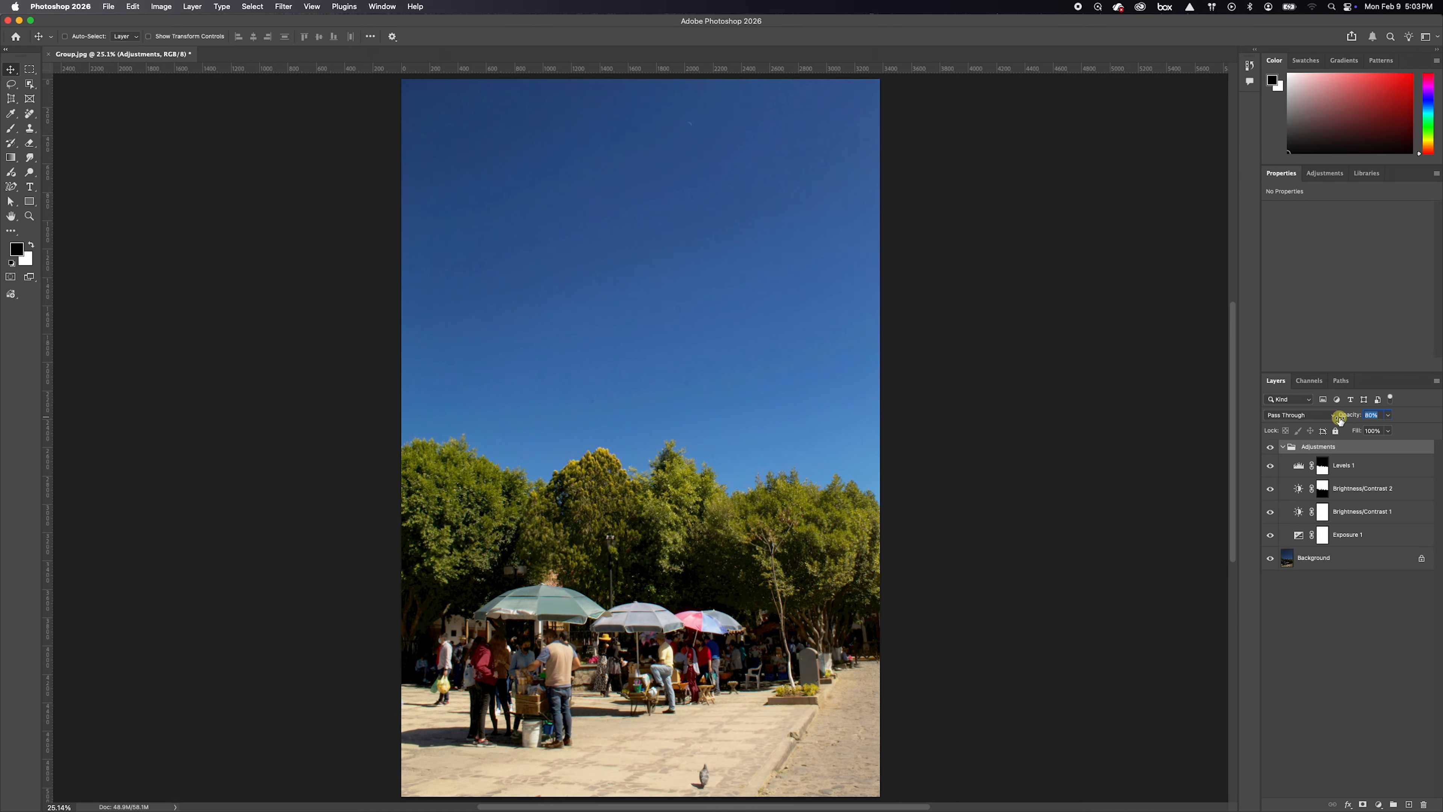
# Hide and show the Adjustments group to check the reduced-opacity edit against the original photo, leaving the group visible
pyautogui.click(1271, 448)
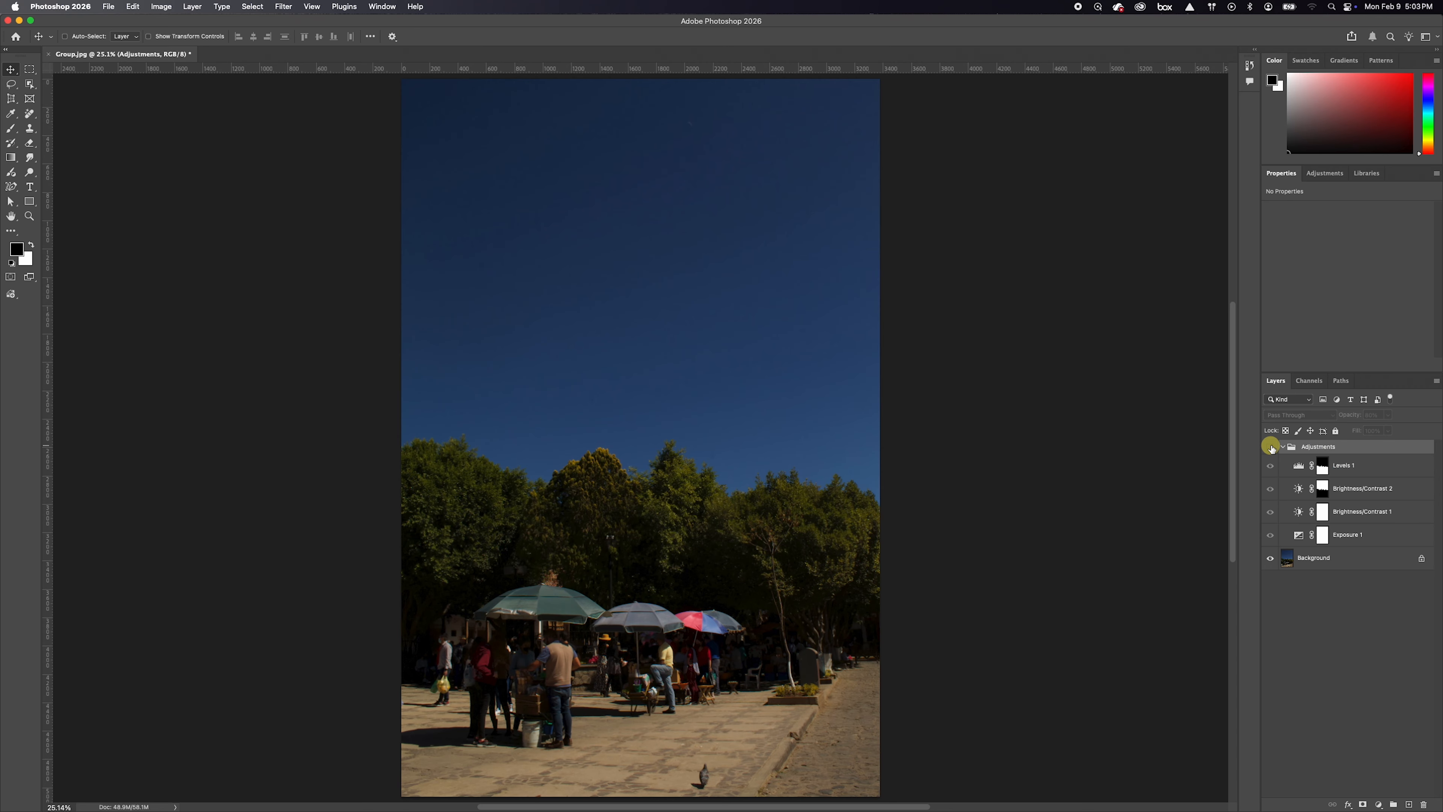
pyautogui.click(1271, 447)
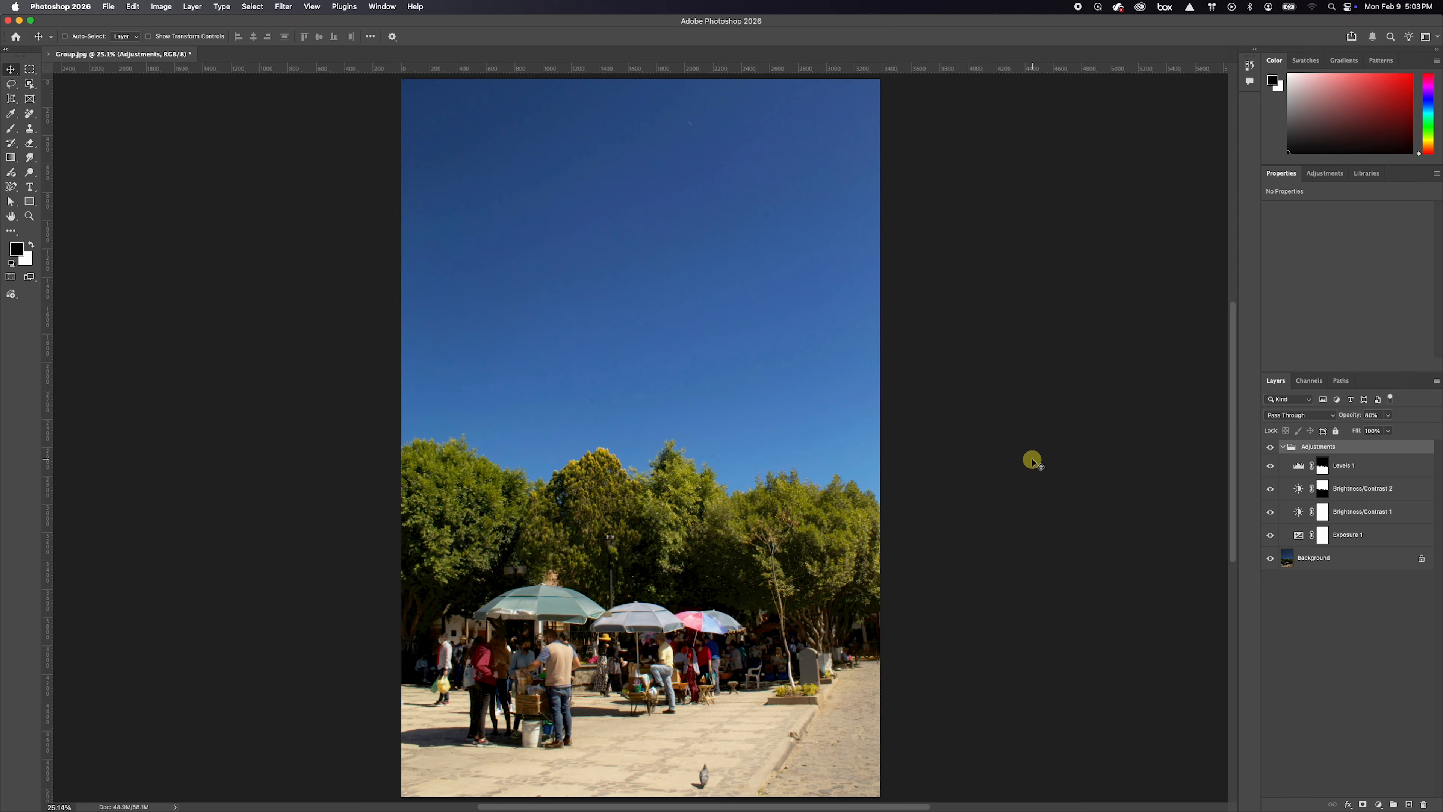
pyautogui.click(1271, 447)
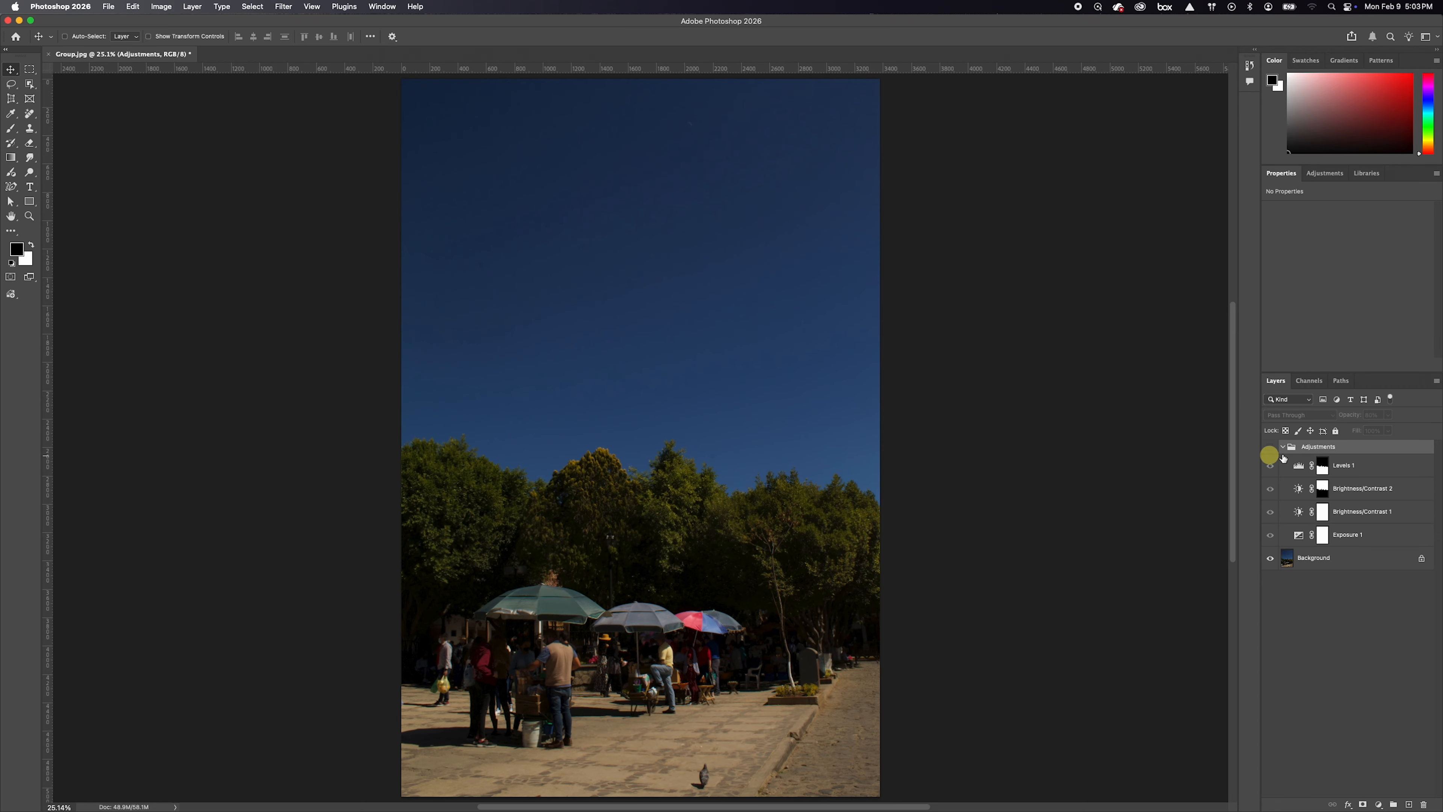
pyautogui.click(1271, 448)
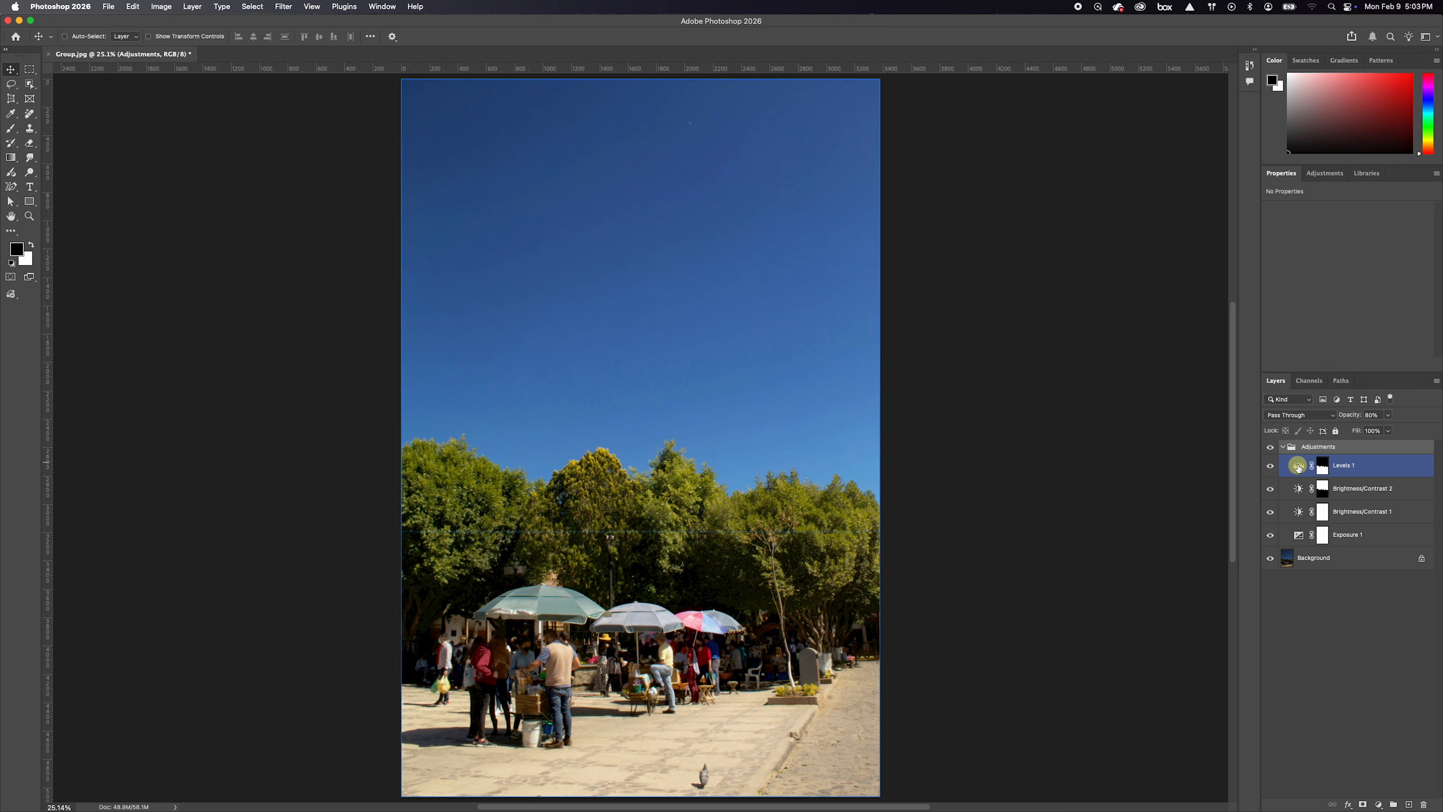